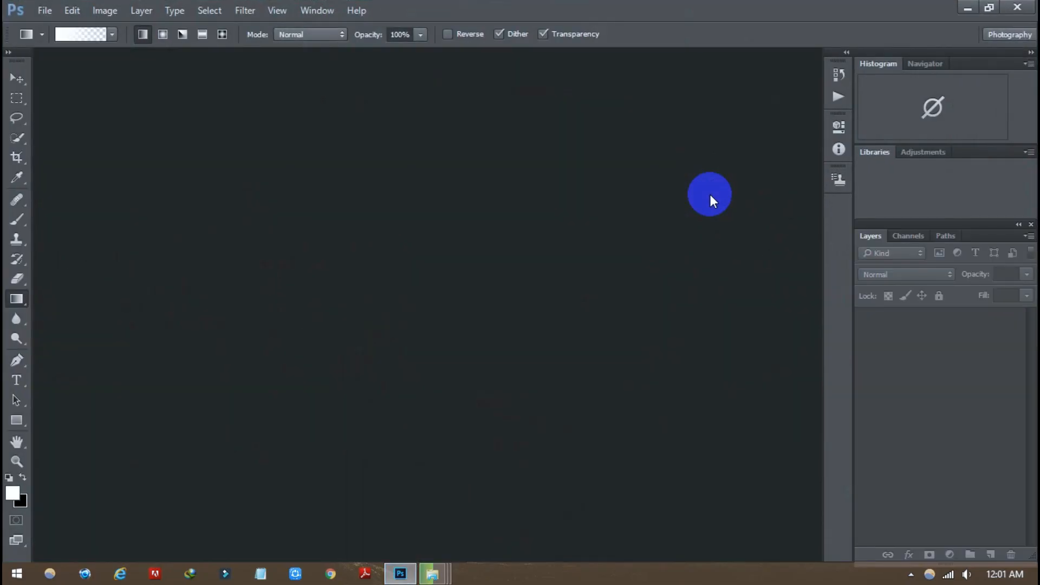
- Create a new RGB document of 1920 × 720 pixels at 300 pixels/inch with a white background
left_click(45, 11)
left_click(56, 28)
left_click(445, 231)
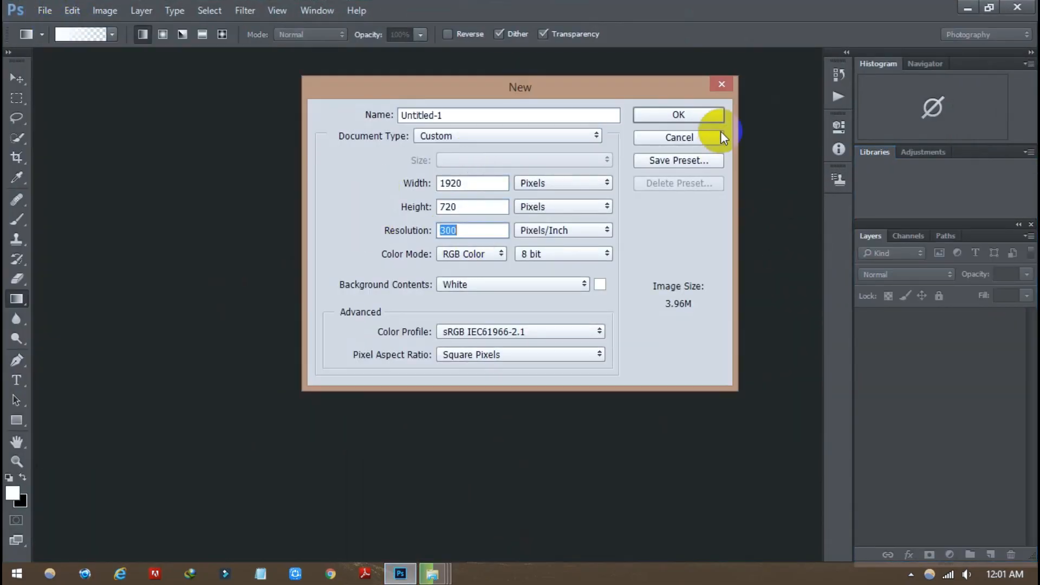
left_click(705, 115)
- Add a Gradient Map adjustment layer over the background using the violet-to-orange preset
left_click(949, 554)
left_click(954, 531)
left_click(797, 167)
left_click(771, 204)
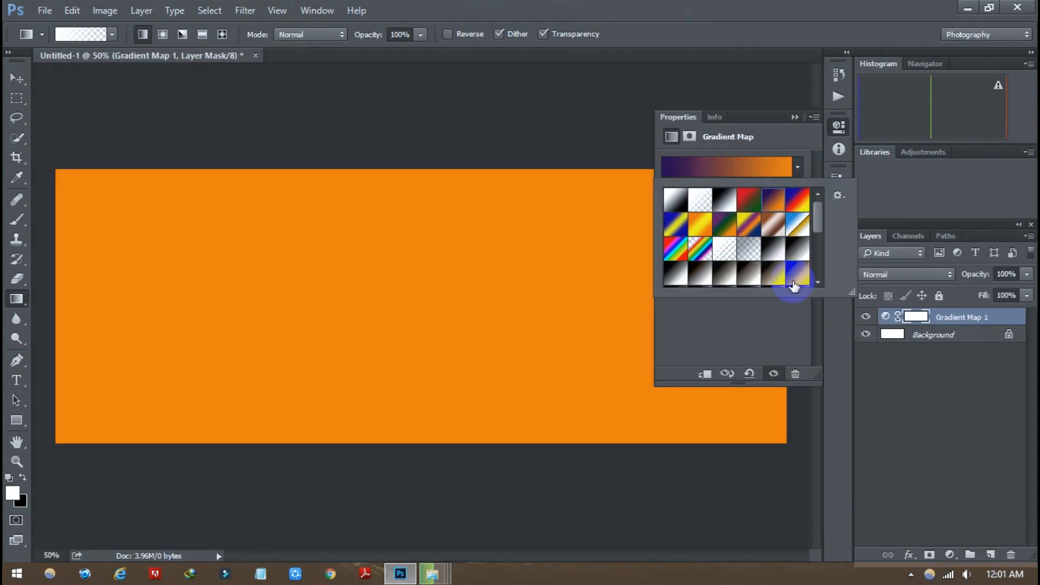
- Recolour the gradient map's end stop at location 100% to teal 148269 and accept the edited gradient
left_click(733, 167)
left_click(903, 333)
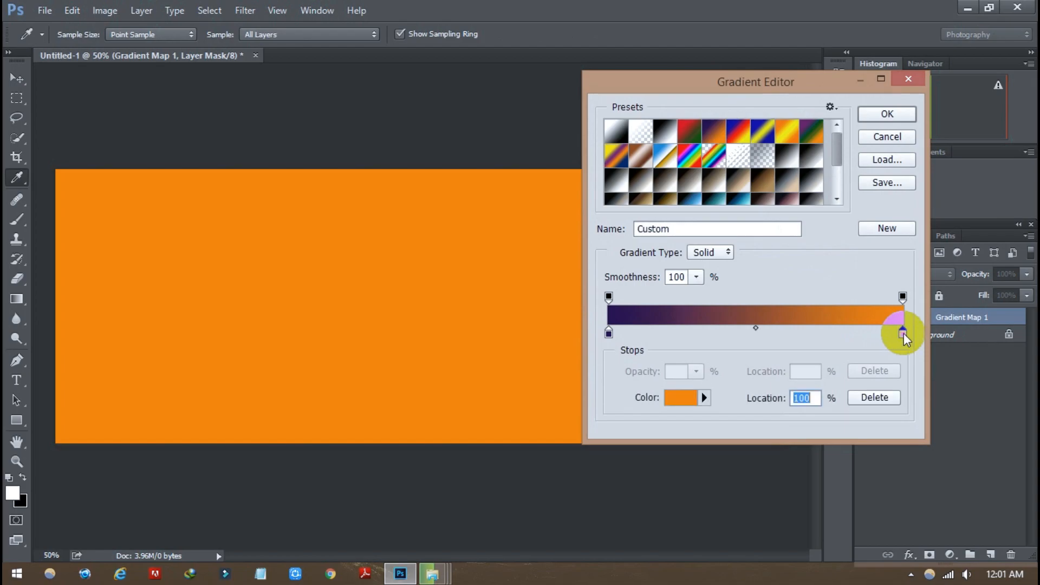
left_click(683, 398)
mouse_move(380, 254)
left_mouse_down()
mouse_move(379, 219)
mouse_move(382, 236)
left_mouse_up()
left_click(324, 220)
left_click(324, 238)
left_click(335, 225)
left_click(330, 223)
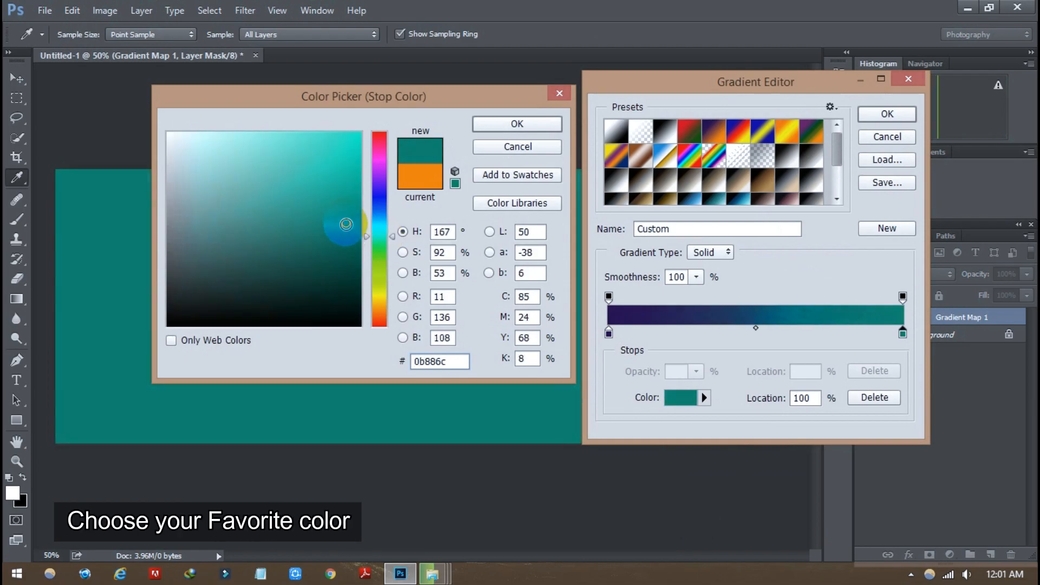
left_click(330, 226)
double_click(420, 360)
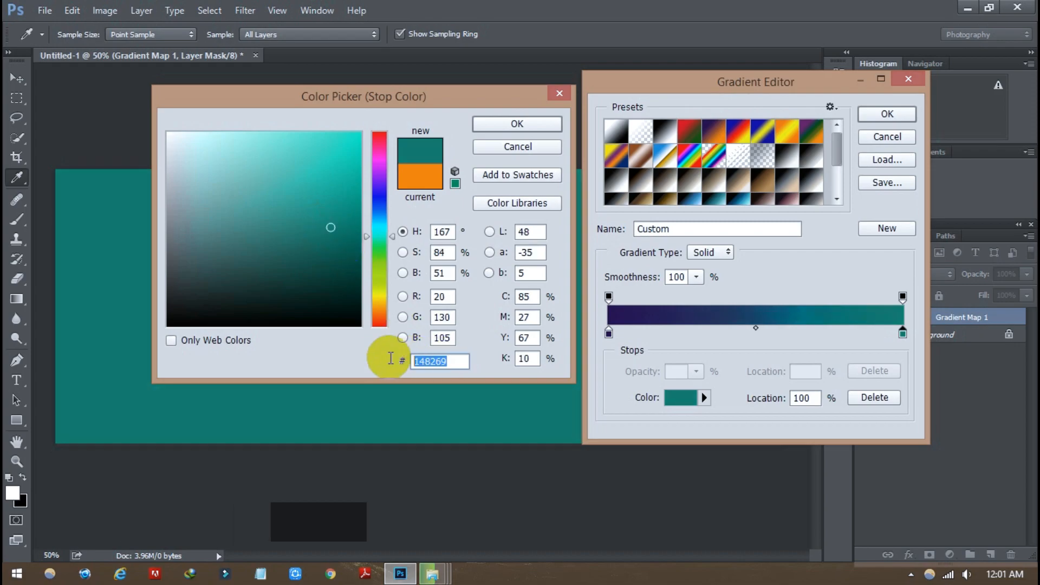
left_click(517, 124)
left_click(887, 114)
- Flatten the gradient map into the Background layer and put away its properties
right_click(871, 334)
left_click(928, 505)
left_click(838, 127)
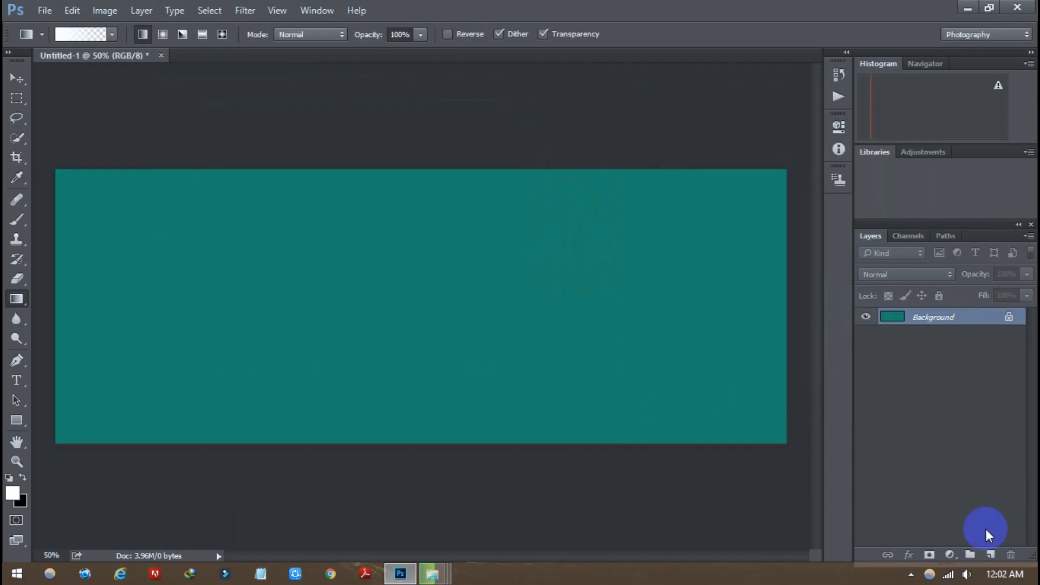
- On a new layer, draw a linear white-to-transparent gradient from the canvas's top edge down to about two thirds of its height
left_click(990, 554)
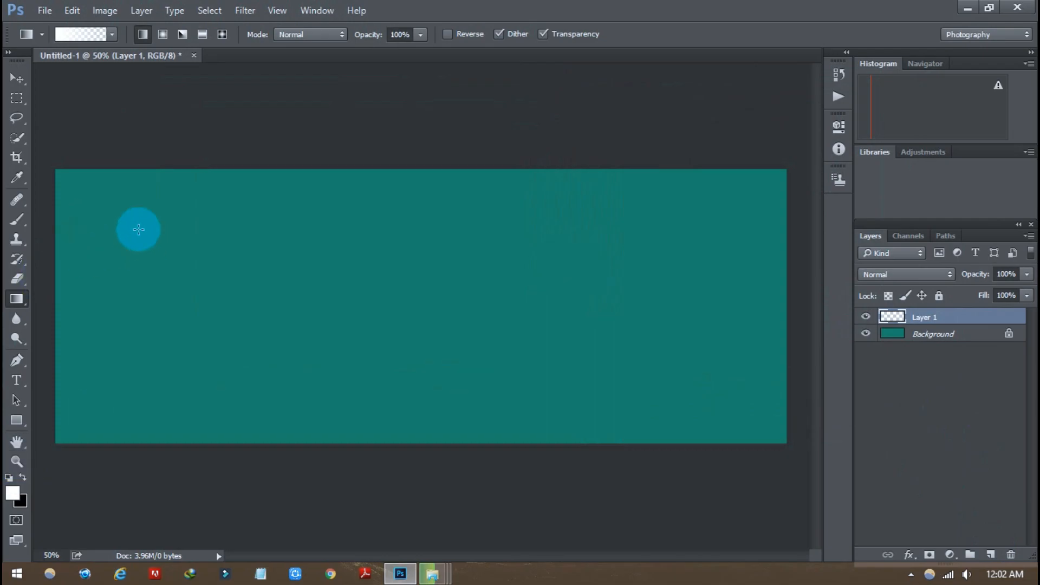
left_click(12, 492)
key("Return")
right_click(19, 304)
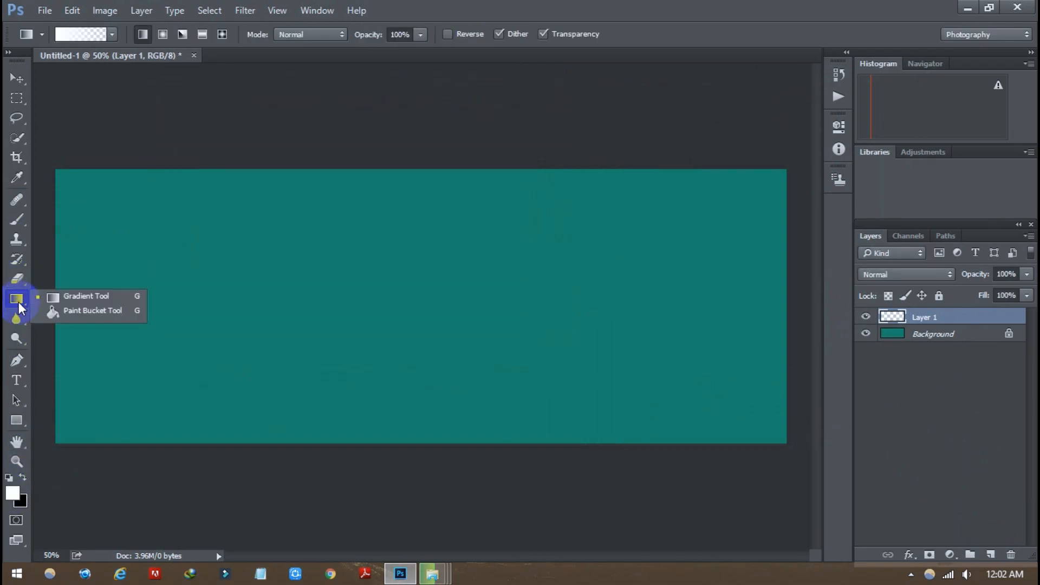
left_click(111, 35)
double_click(65, 71)
left_click_drag(401, 166, 399, 348)
key("ctrl+z")
left_click_drag(415, 157, 415, 356)
left_click(17, 462)
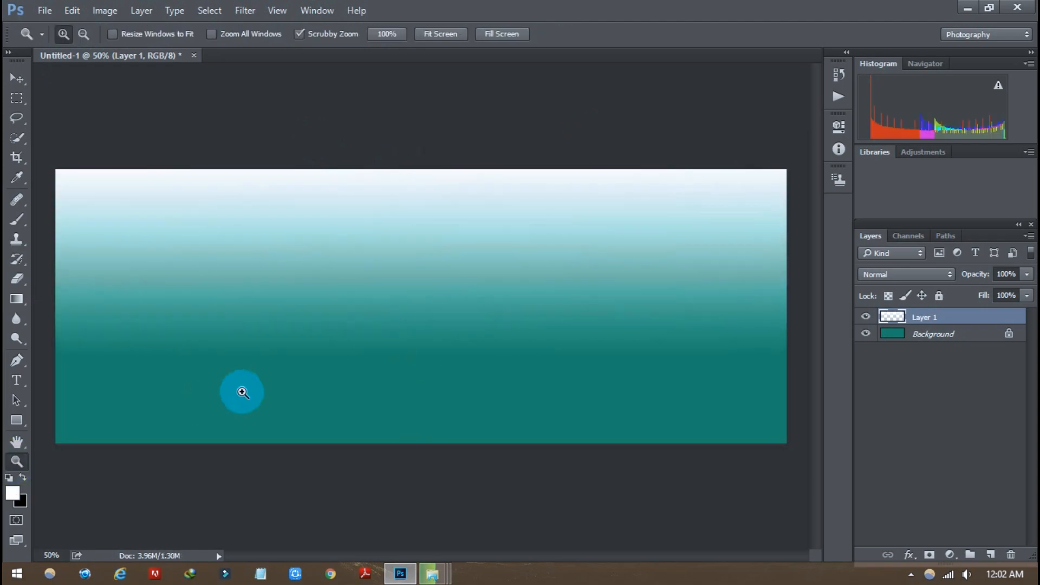
- Slightly lower the opacity of the white gradient layer
left_click(975, 336)
left_click(963, 317)
mouse_move(977, 274)
left_mouse_down()
mouse_move(949, 275)
mouse_move(962, 277)
left_mouse_up()
- Flatten the image and duplicate the resulting Background layer
right_click(932, 334)
left_click(915, 483)
left_click_drag(950, 317, 992, 553)
- Open masjid-2837144_1280.png from the Downloads folder and bring the mosque silhouette into the Untitled-1 document
left_click(40, 21)
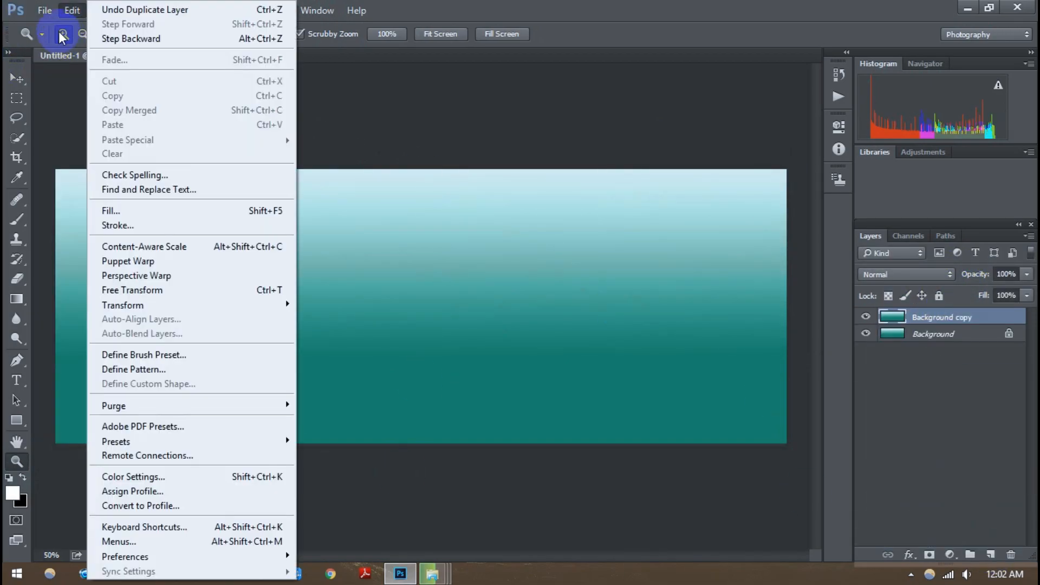
left_click(160, 40)
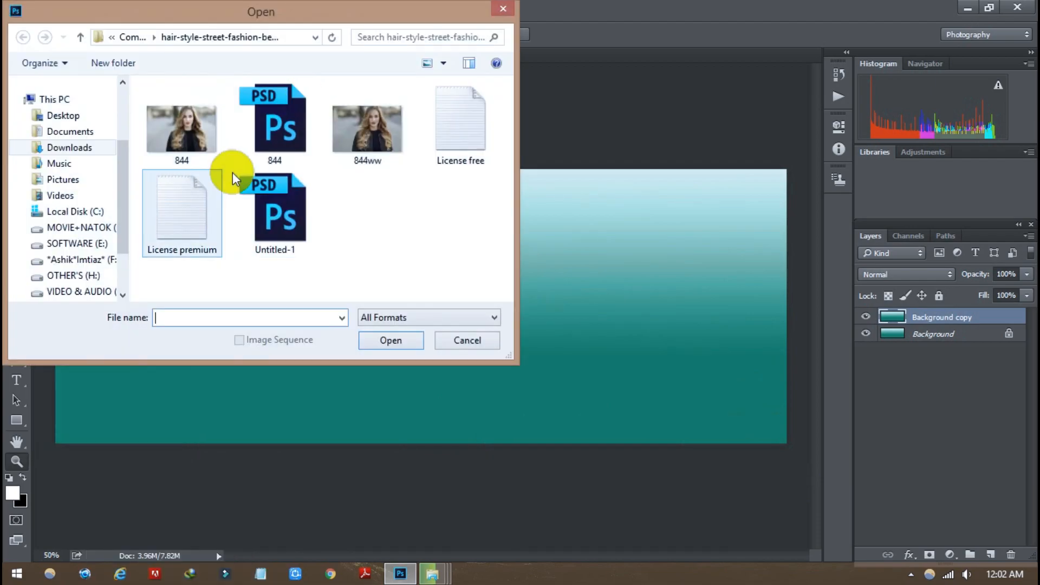
left_click(82, 148)
double_click(456, 155)
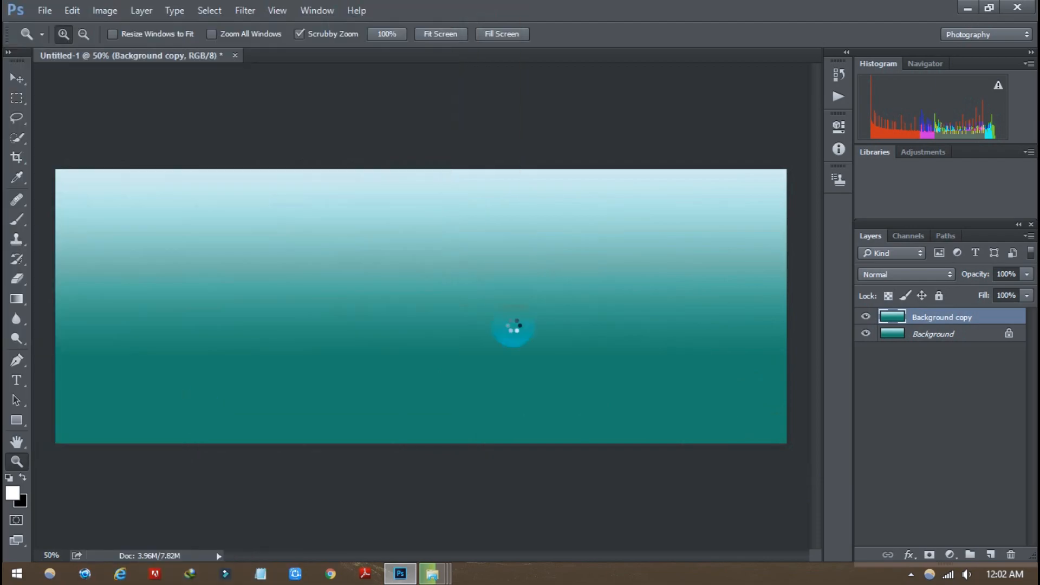
left_click_drag(89, 108, 399, 337)
- Scale the mosque silhouette down slightly, keeping its base at the lower edge of the canvas
key("ctrl+t")
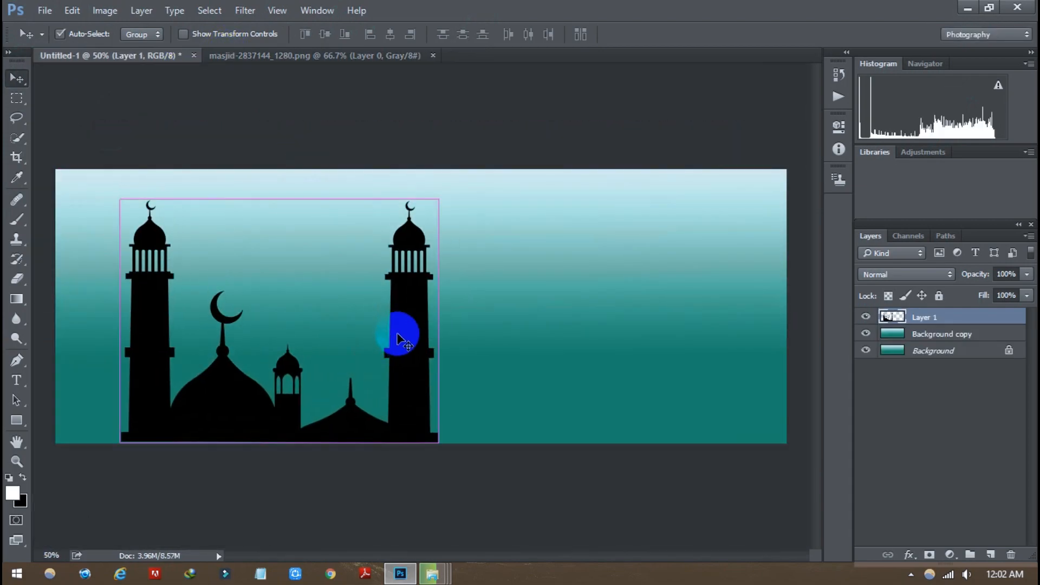
left_click_drag(437, 198, 409, 245)
key("Return")
left_click(45, 10)
left_click(60, 47)
scroll(339, 268, "down", 3)
double_click(229, 220)
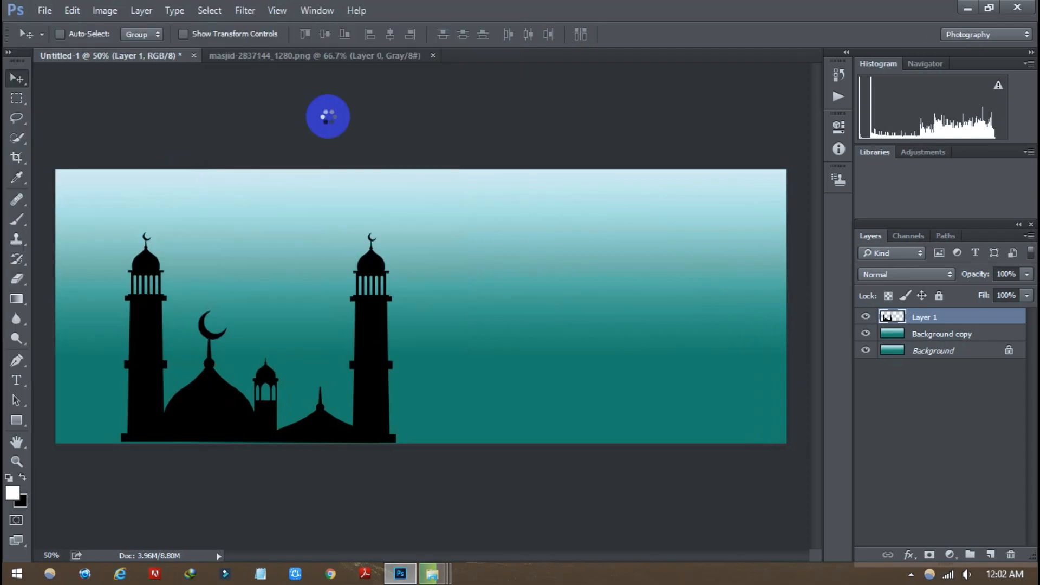
left_click(226, 15)
left_click(232, 155)
left_click(639, 116)
- Refine the selection's edge and output the pattern with a layer mask that hides the black areas
left_click(220, 11)
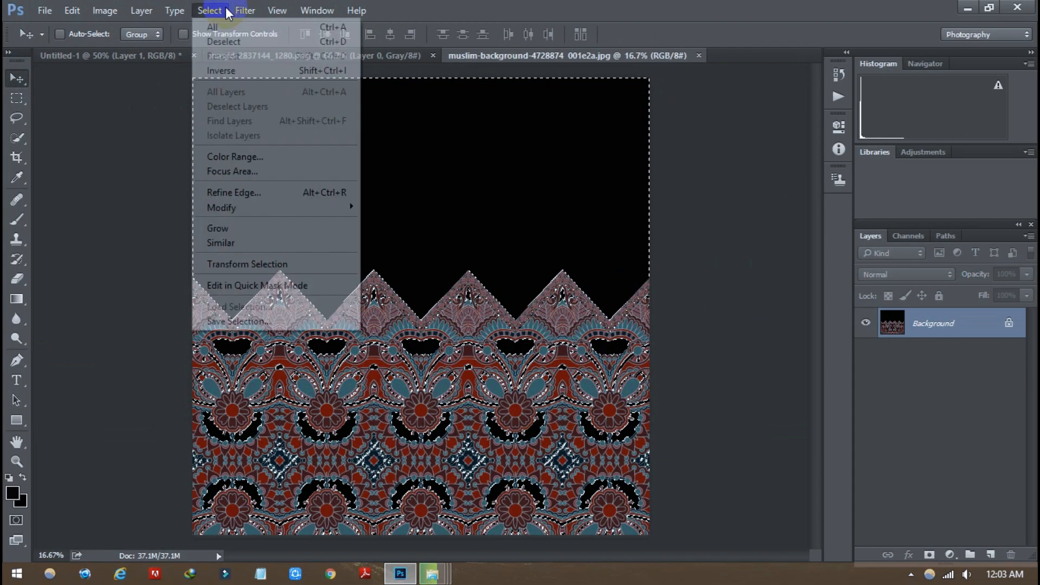
left_click(232, 192)
left_click(947, 423)
left_click(905, 441)
left_click(896, 477)
- Bring the masked pattern into Untitled-1 and, with the mosque layer hidden, scale it down to a small size
left_click_drag(323, 398, 347, 246)
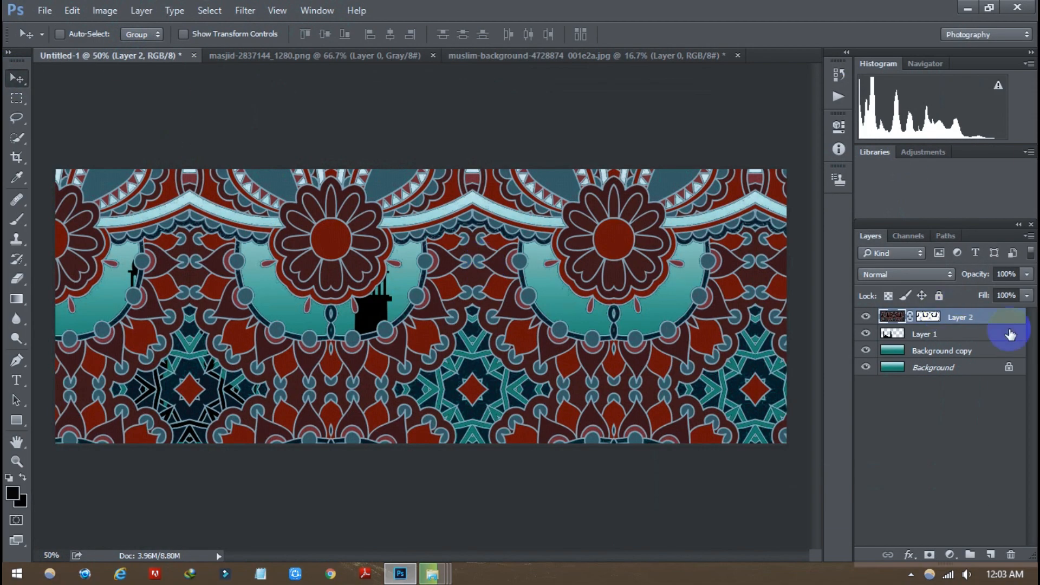
left_click(865, 333)
scroll(697, 297, "down", 4)
key("ctrl+t")
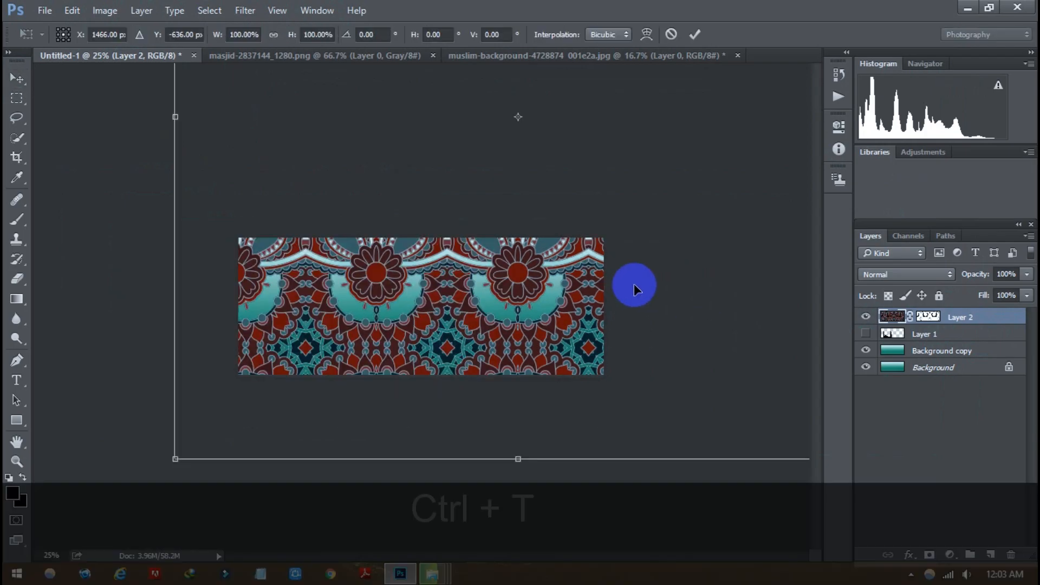
scroll(603, 297, "down", 1)
left_click_drag(530, 170, 418, 324)
key("Return")
- Scale the pattern up to 192.47% and place its zigzag border along the lower right part of the canvas
left_click(17, 461)
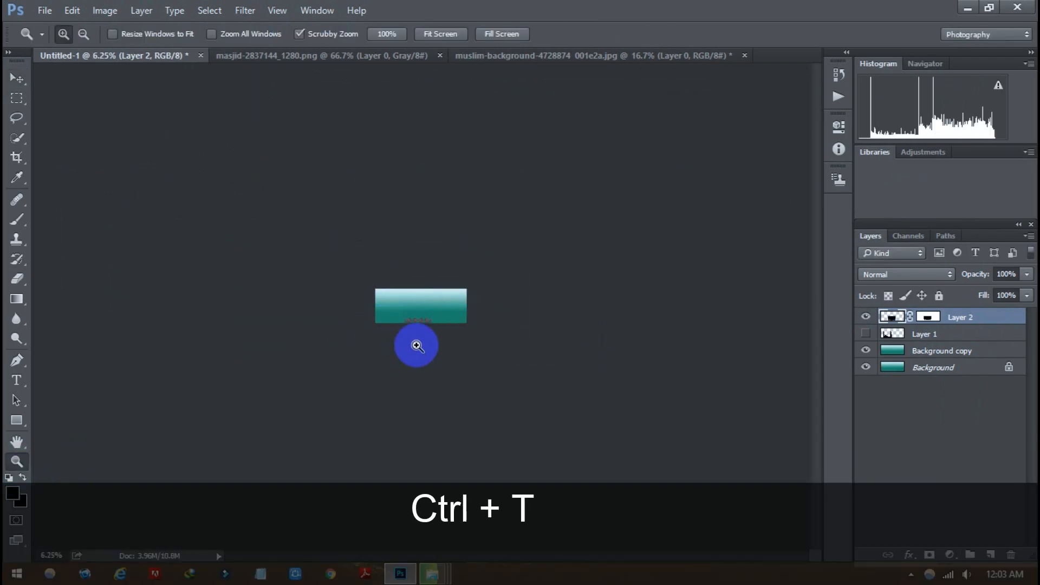
left_click(415, 345)
left_click(416, 345)
left_click(416, 410)
left_click(416, 410)
left_click(416, 412)
key("ctrl+t")
key("ctrl+minus")
left_click_drag(478, 304, 683, 233)
left_click_drag(605, 280, 638, 333)
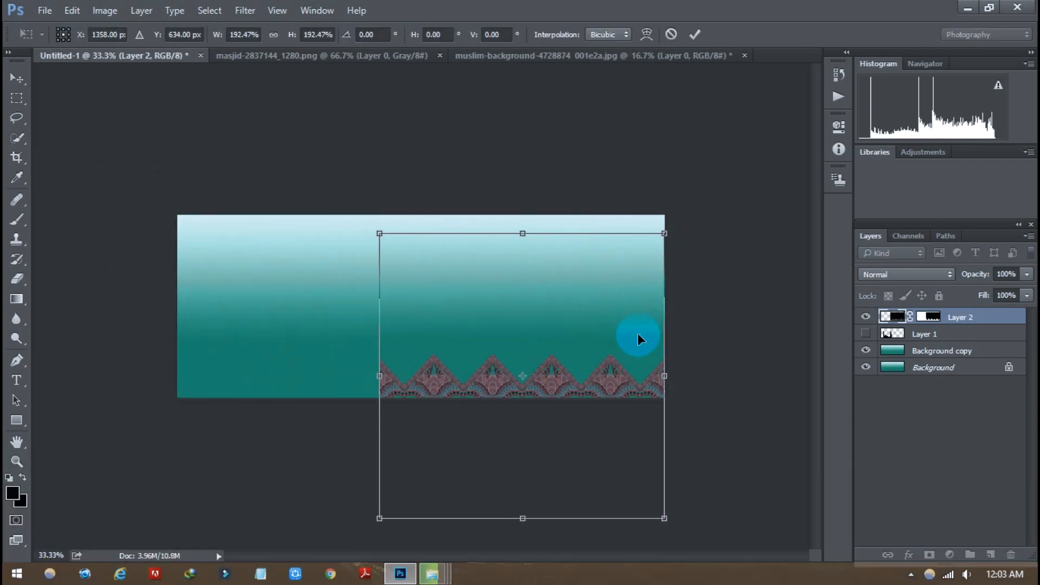
left_click(38, 180)
- Duplicate the zigzag border across the rest of the lower edge and merge both pieces into one layer
left_click(17, 78)
left_click_drag(367, 313, 263, 389)
left_click(8, 493)
right_click(959, 352)
left_click(828, 541)
- Lower the opacity of the merged zigzag border layer to about 34%
left_click(17, 461)
left_click(359, 364)
left_click(958, 350)
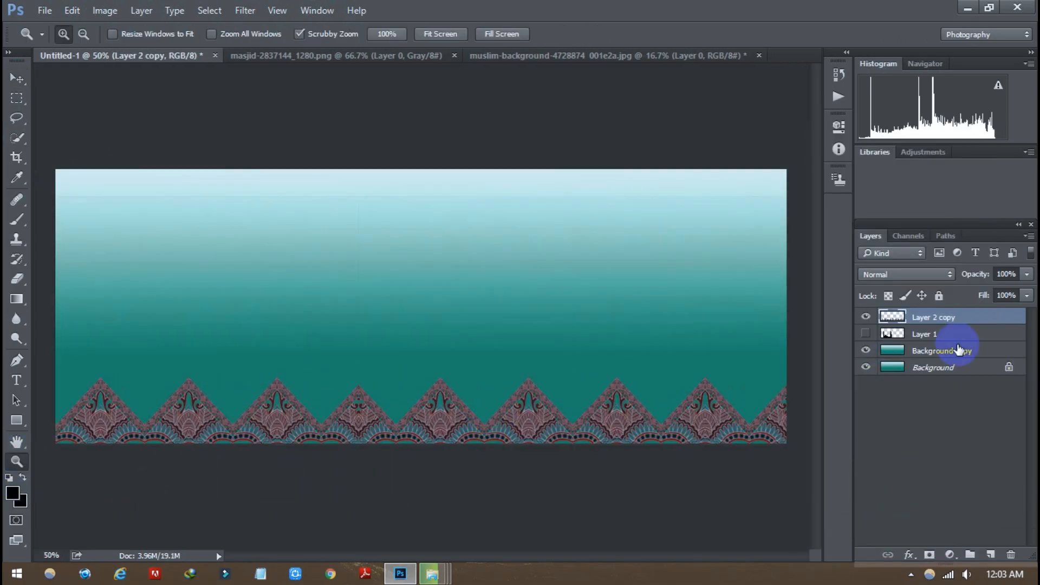
left_click_drag(965, 275, 940, 274)
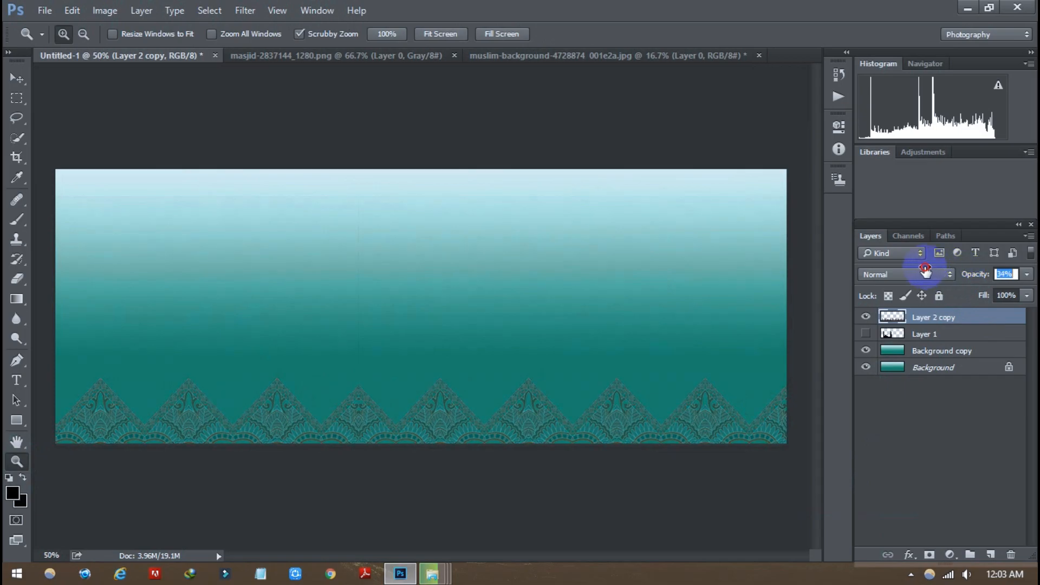
- Show the mosque layer, move it above the border layer and lower its opacity
left_click(897, 339)
left_click(865, 333)
left_click_drag(958, 338, 979, 318)
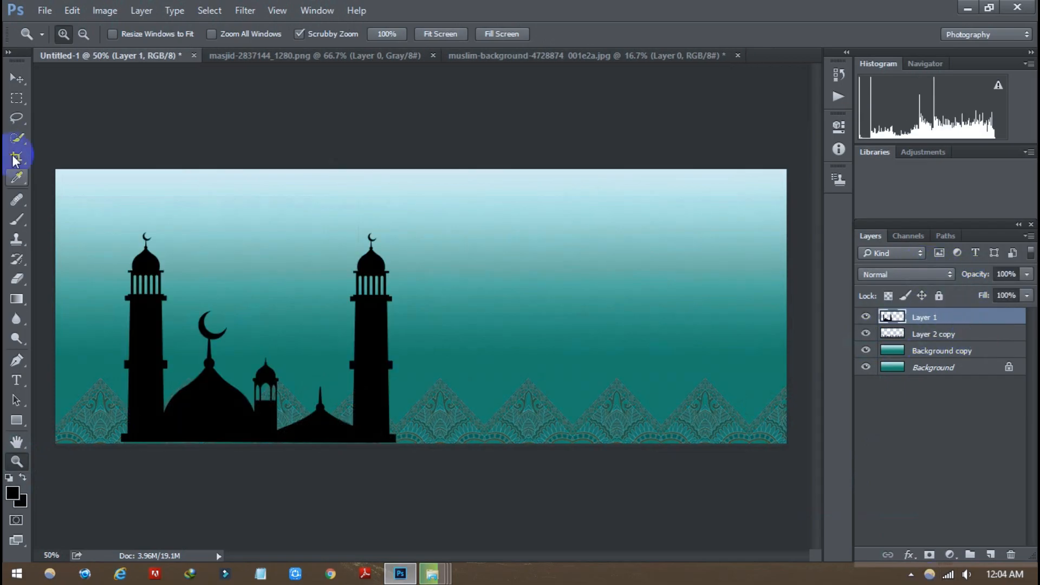
left_click_drag(975, 274, 958, 268)
- Fade the border layer further until it is barely noticeable, and set the mosque layer's opacity to 50%
left_click(960, 334)
left_click(971, 276)
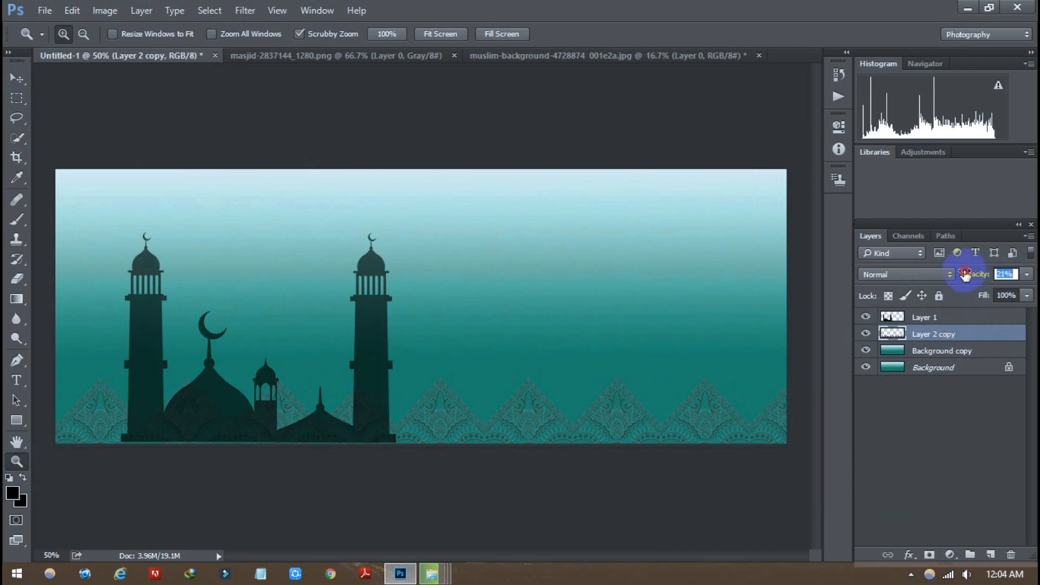
left_click(956, 318)
left_click_drag(975, 274, 970, 274)
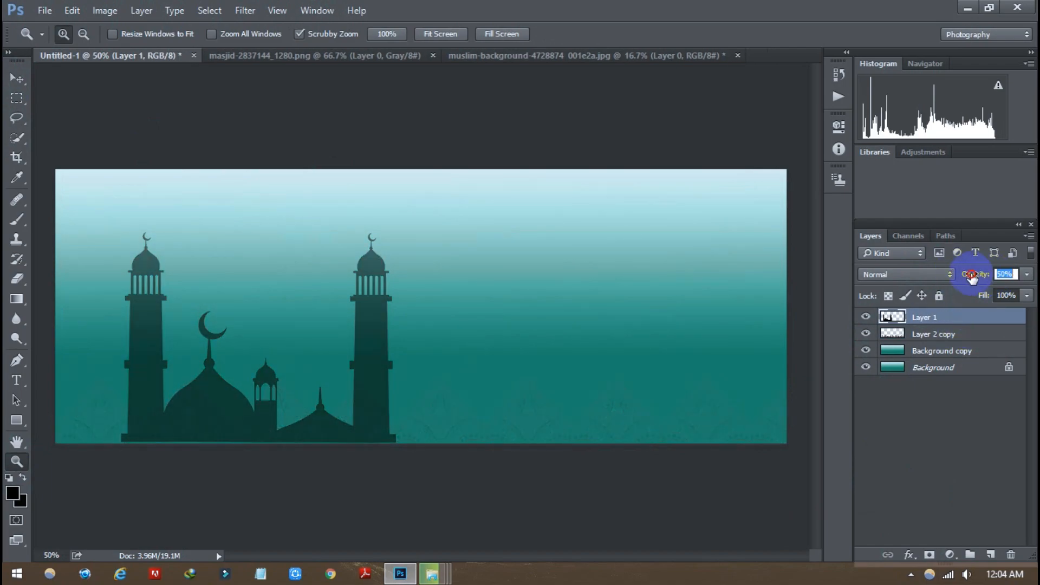
- Enlarge the mosque silhouette so it nearly fills the canvas height on the left side
key("ctrl+t")
left_click_drag(397, 238, 356, 247)
key("Return")
key("z")
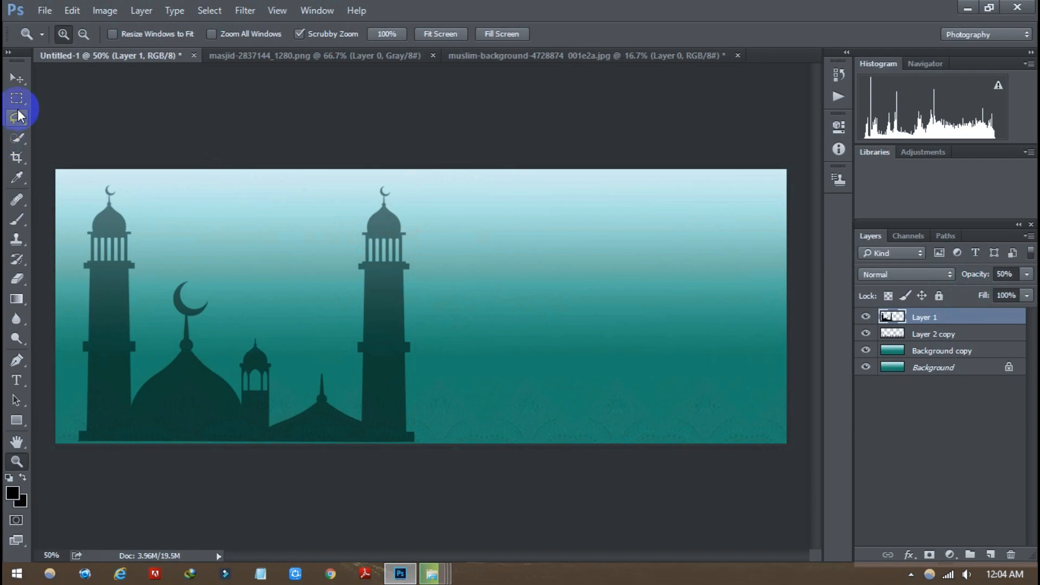
- Select the mosque's right minaret with the Polygonal Lasso and scale it down
left_click(18, 116)
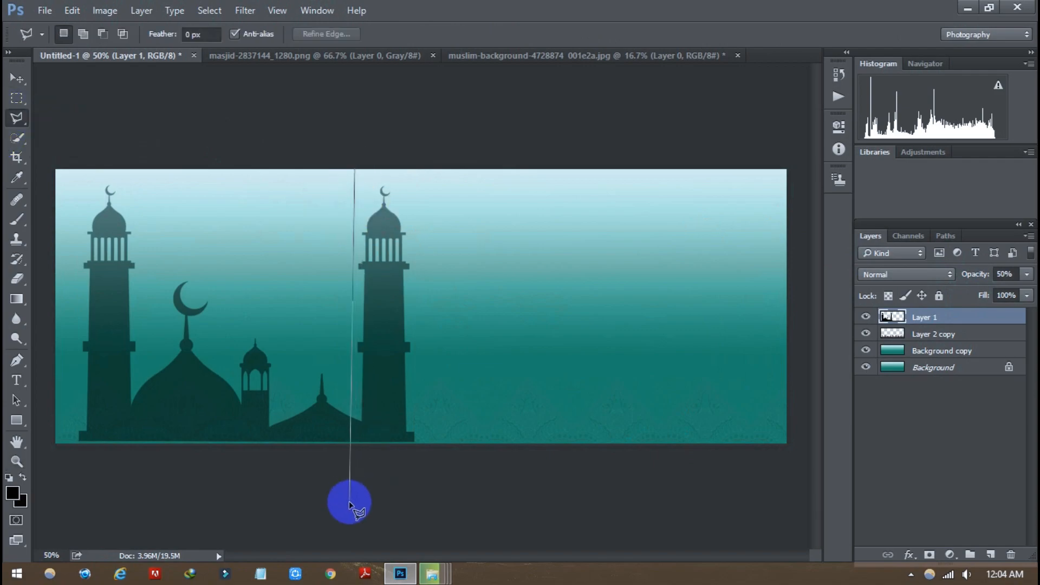
left_click(422, 443)
left_click(407, 168)
left_click(354, 169)
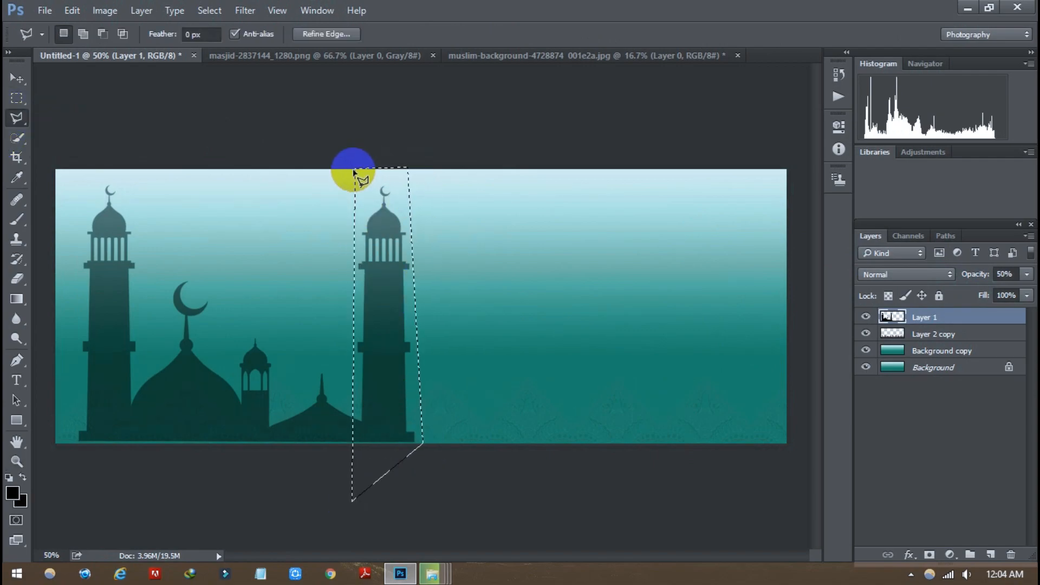
key("ctrl+t")
mouse_move(423, 165)
left_mouse_down()
mouse_move(395, 228)
mouse_move(405, 236)
left_mouse_up()
left_click(695, 37)
- Move the shortened minaret against the mosque's base at the lower edge and clear the selection
key("v")
left_click_drag(379, 337, 374, 322)
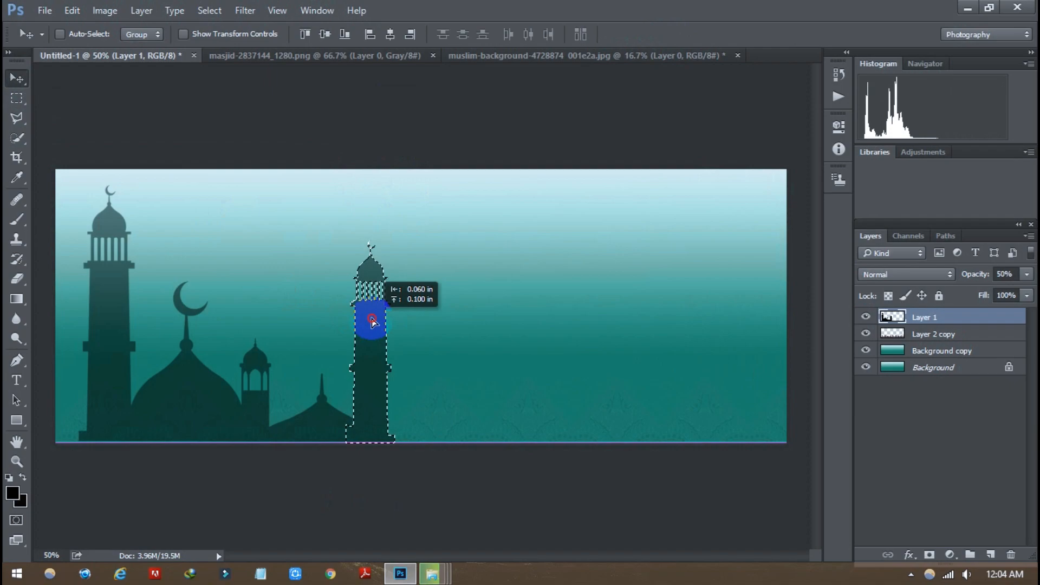
right_click(17, 120)
left_click(60, 111)
key("ctrl+d")
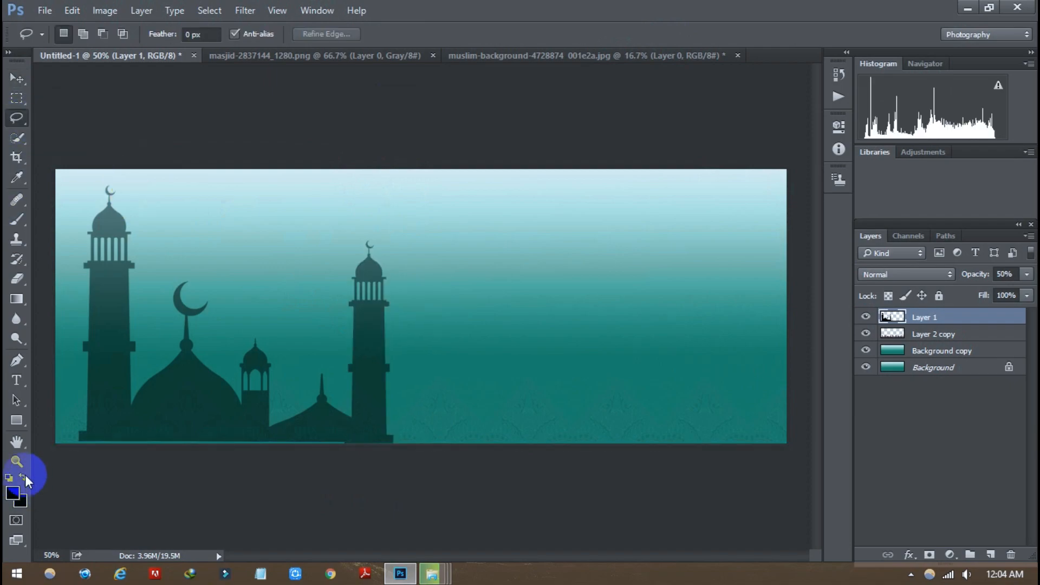
- Nudge the mosque layer down to close the gap at the canvas's lower edge, and check it by toggling its visibility
double_click(17, 461)
left_click(969, 337)
left_click(911, 320)
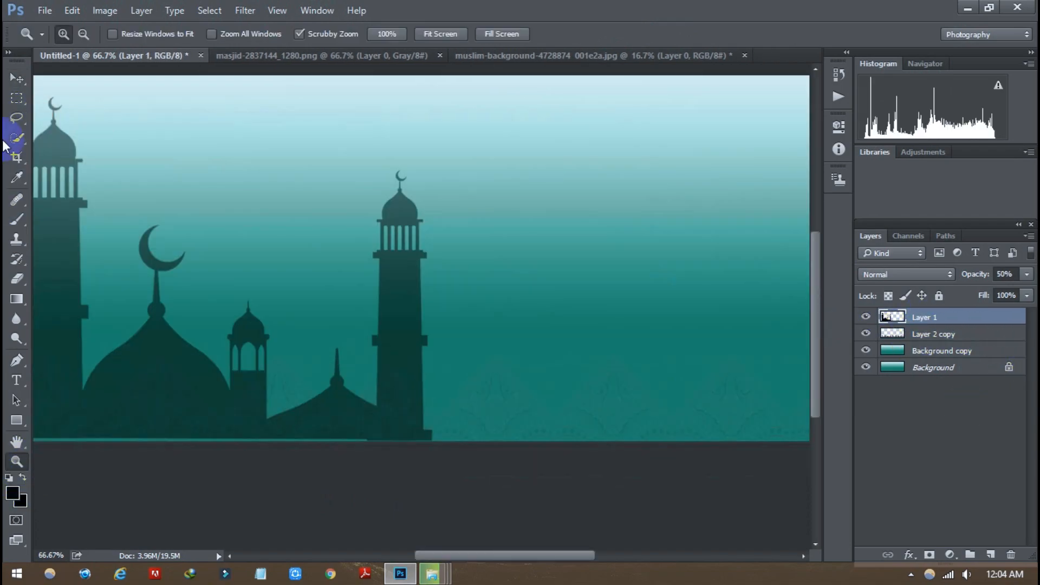
left_click(17, 78)
key("shift+Down")
key("ctrl+minus")
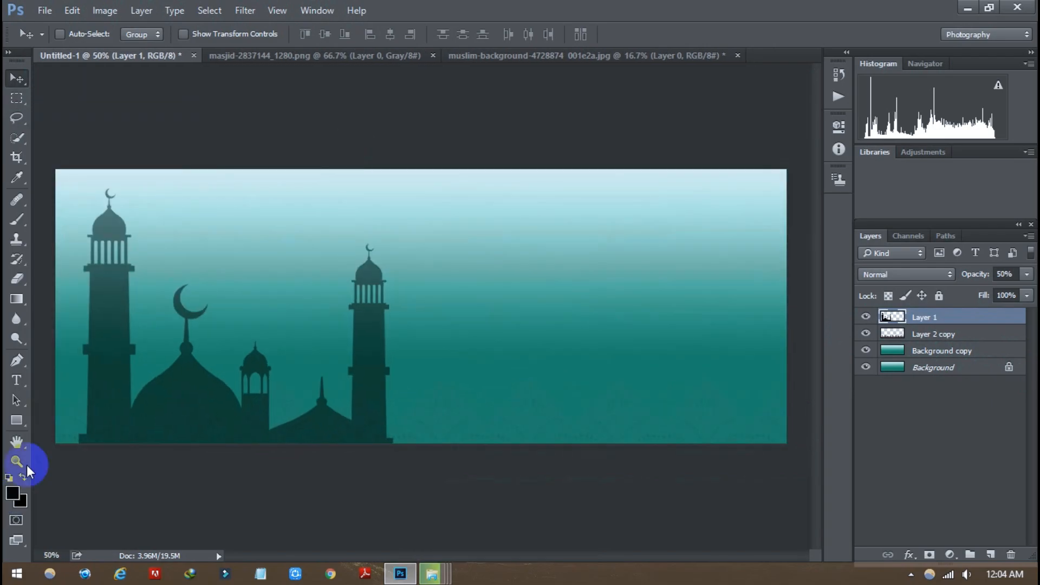
left_click(21, 463)
left_click(866, 316)
left_click(866, 317)
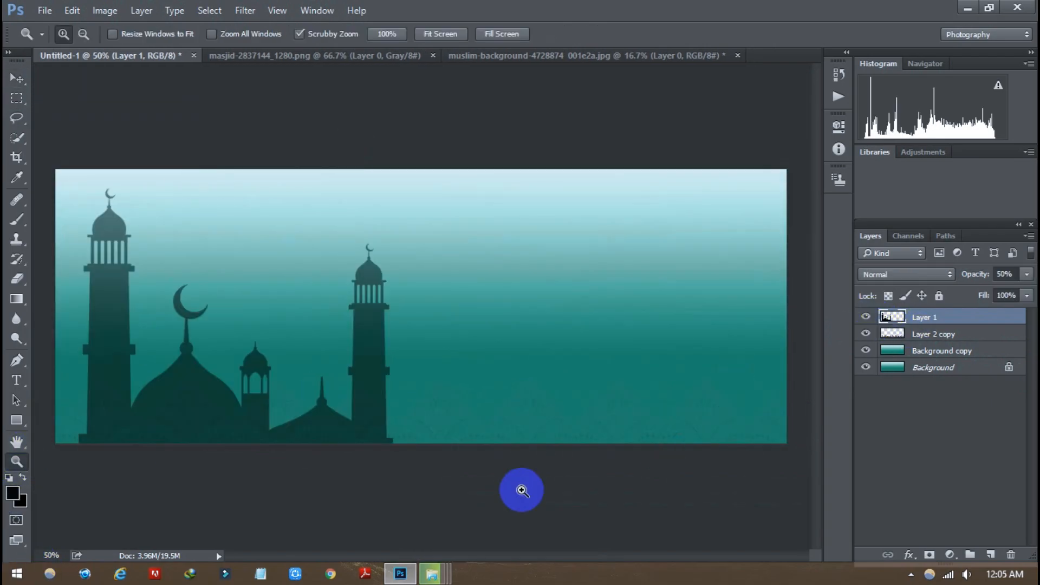
- Open africa-3665724.png from the Downloads folder and bring the camel rider silhouette into Untitled-1
left_click(45, 11)
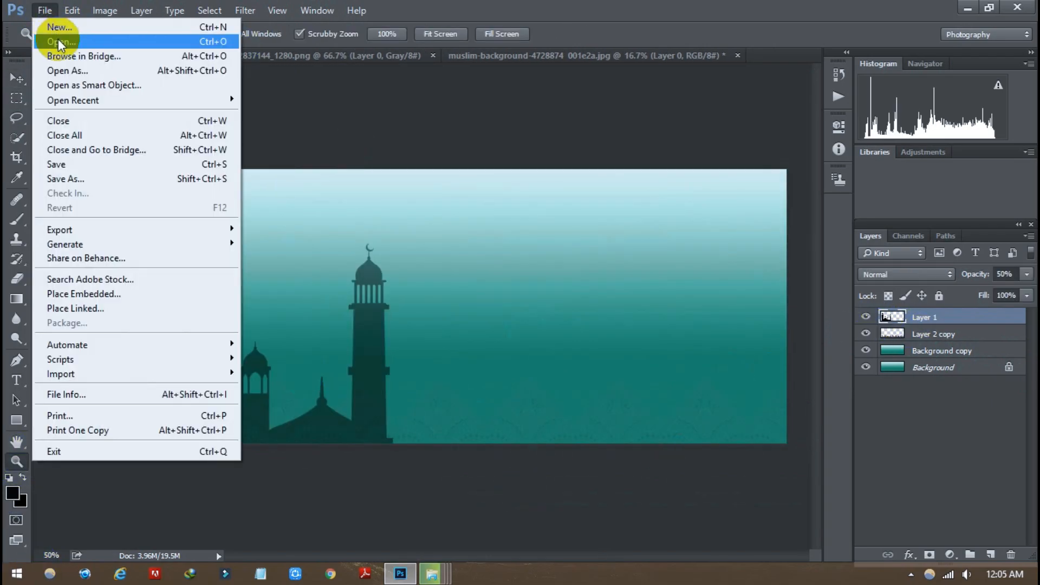
left_click(57, 41)
scroll(401, 240, "down", 3)
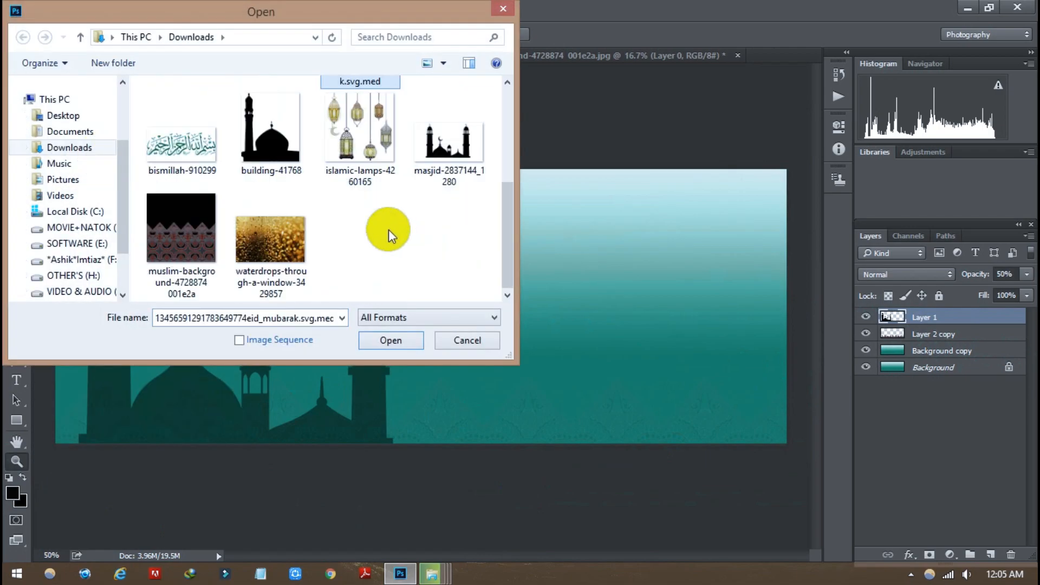
scroll(384, 229, "up", 2)
double_click(434, 141)
left_click_drag(538, 239, 506, 239)
- Scale the camel rider down and place it just right of the mosque near the lower edge
key("ctrl+minus")
key("ctrl+t")
key("ctrl+minus")
left_click_drag(557, 140, 271, 444)
left_click_drag(244, 476, 344, 450)
left_click_drag(270, 464, 462, 330)
key("Return")
key("z")
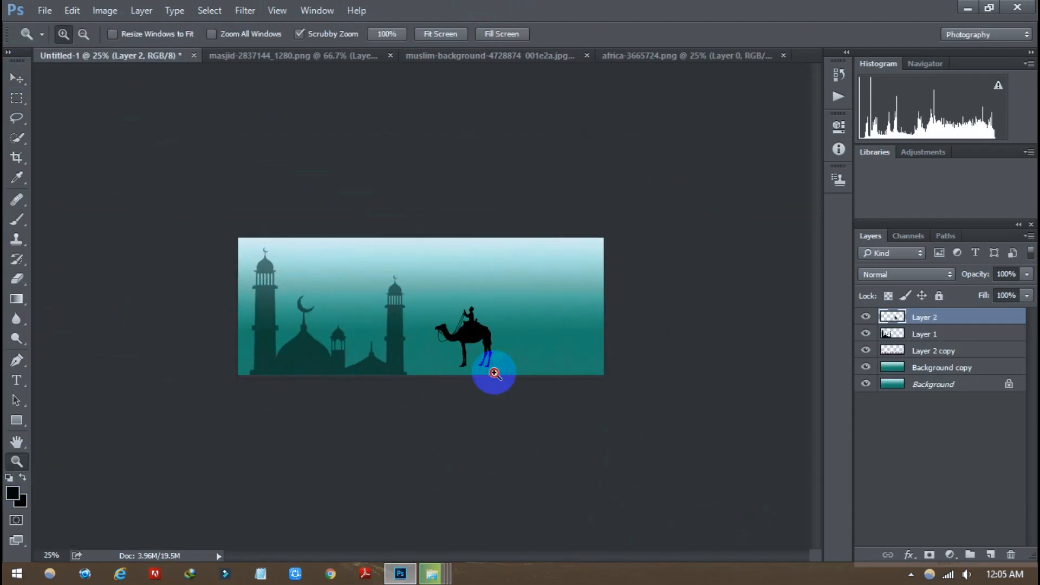
- Scale the camel rider to about 90% and place it beside the mosque's right minaret at the canvas's lower edge
left_click(493, 372)
left_click(499, 371)
left_click(506, 369)
key("ctrl+t")
key("ctrl+minus")
mouse_move(562, 305)
left_mouse_down()
mouse_move(605, 270)
mouse_move(552, 319)
left_mouse_up()
left_click_drag(520, 361, 481, 359)
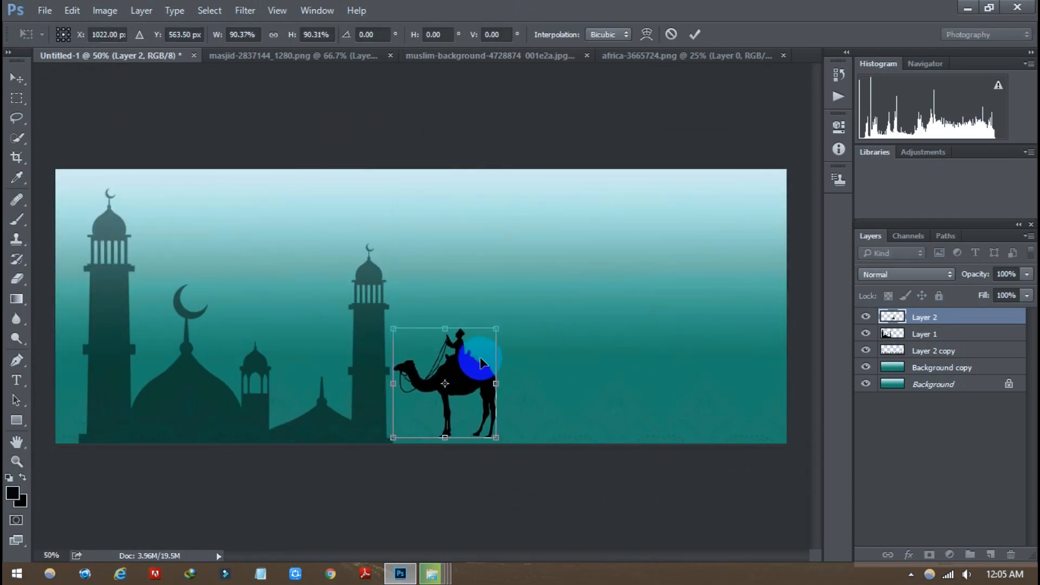
key("Return")
key("z")
left_click(15, 80)
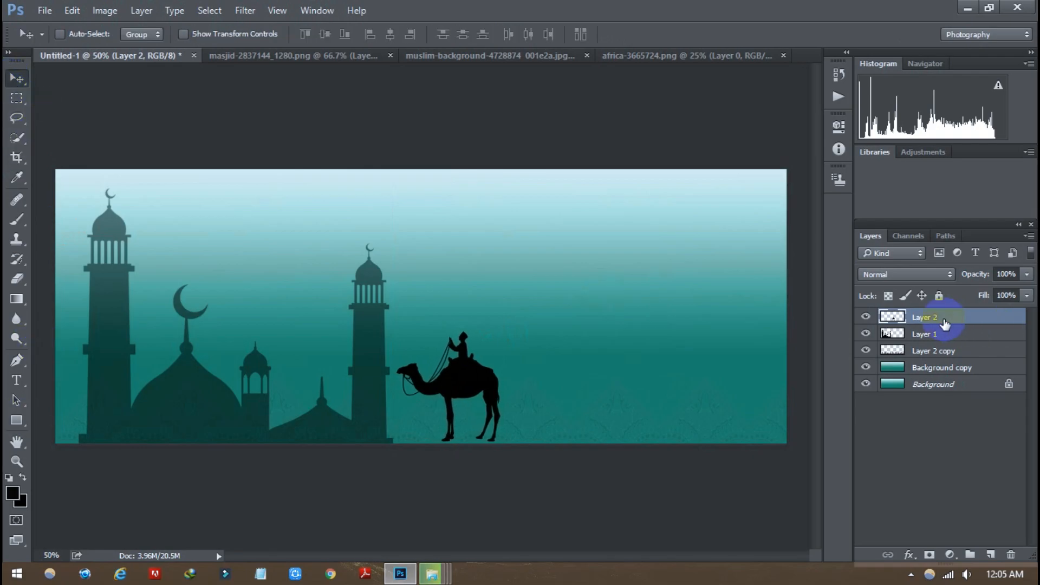
- Rename the camel rider layer Africa, the mosque layer Mosque and the pattern border layer Background
double_click(946, 323)
key("Escape")
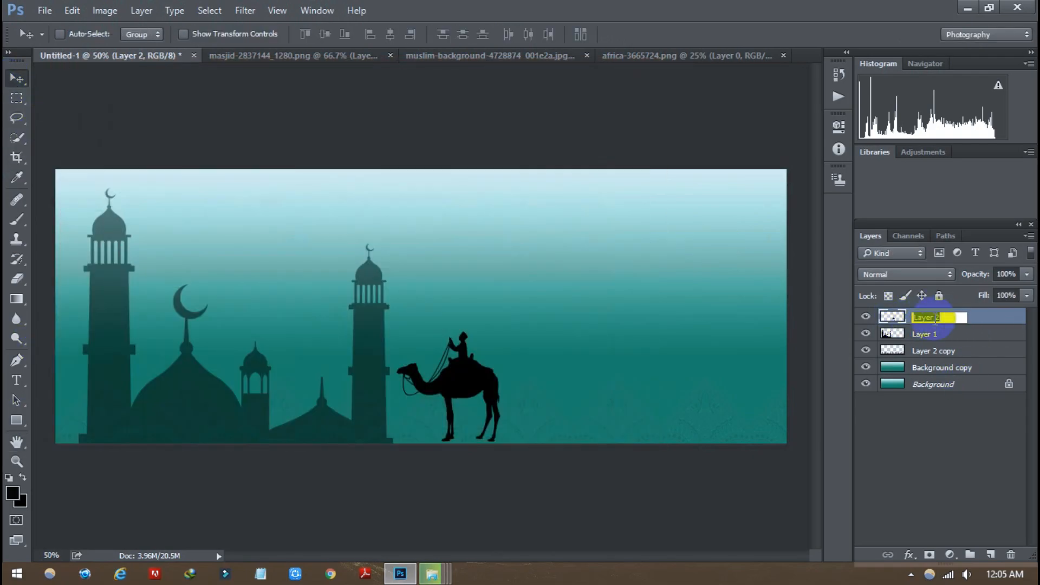
left_click(998, 337)
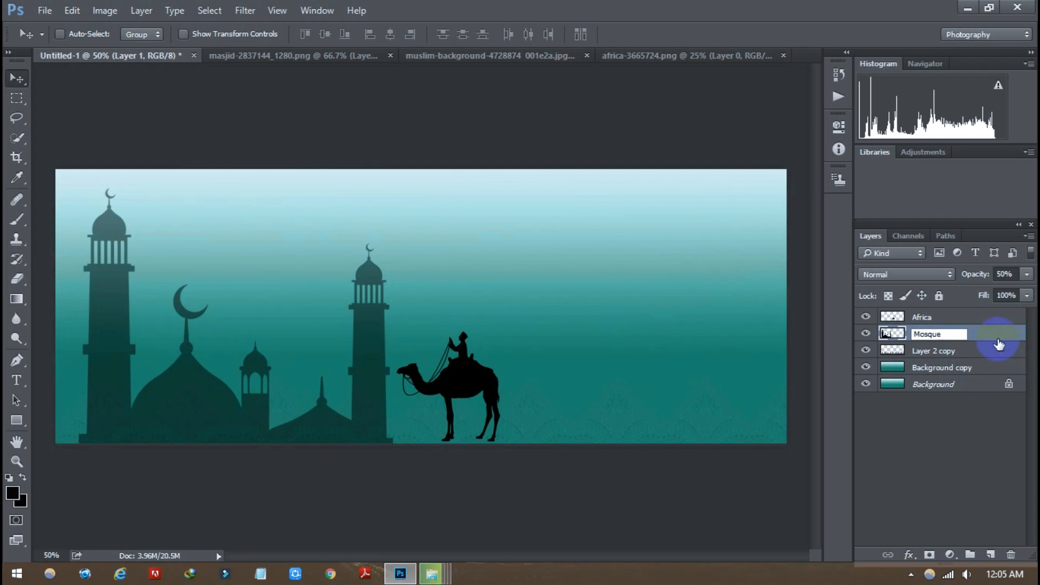
left_click(997, 339)
left_click(970, 317)
left_click(945, 349)
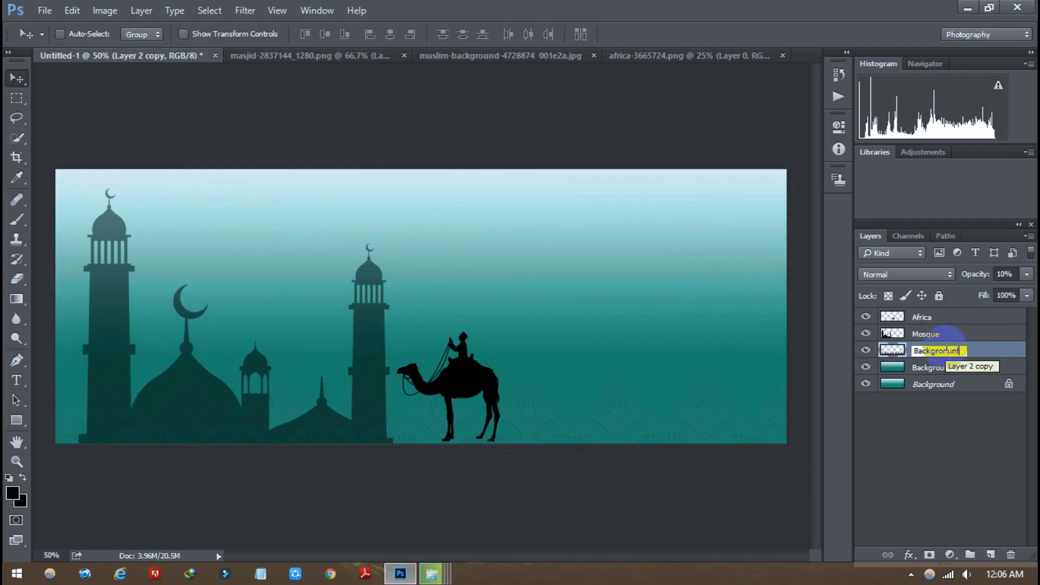
left_click(960, 354)
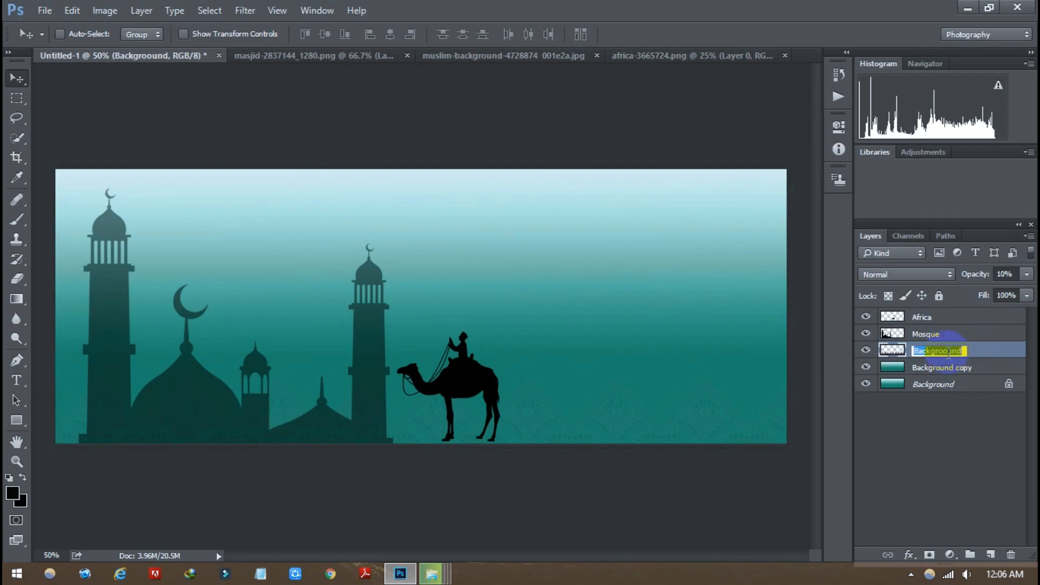
left_click(990, 351)
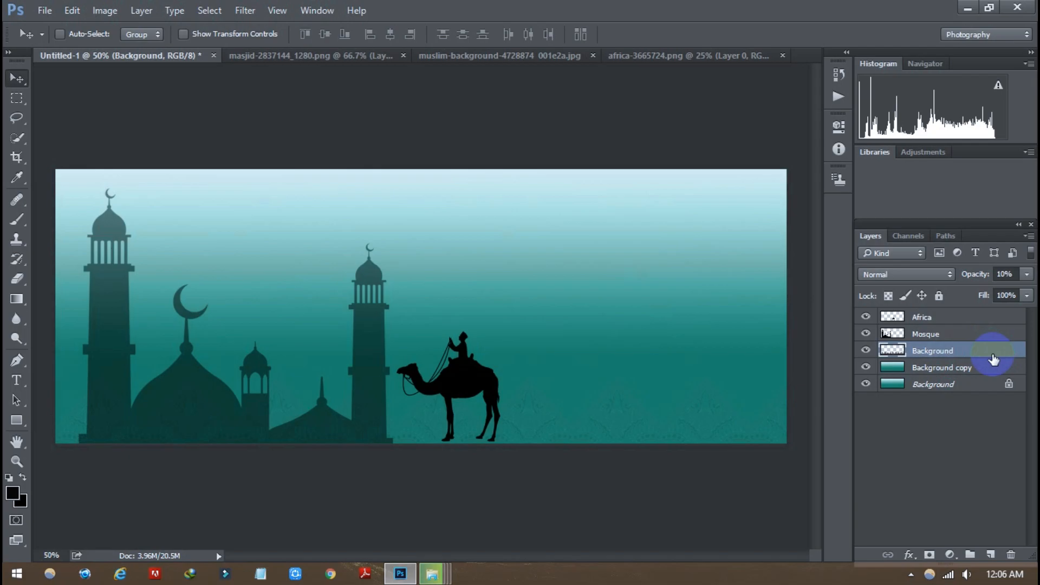
- Lower the Africa layer's opacity to 50%
left_click(45, 11)
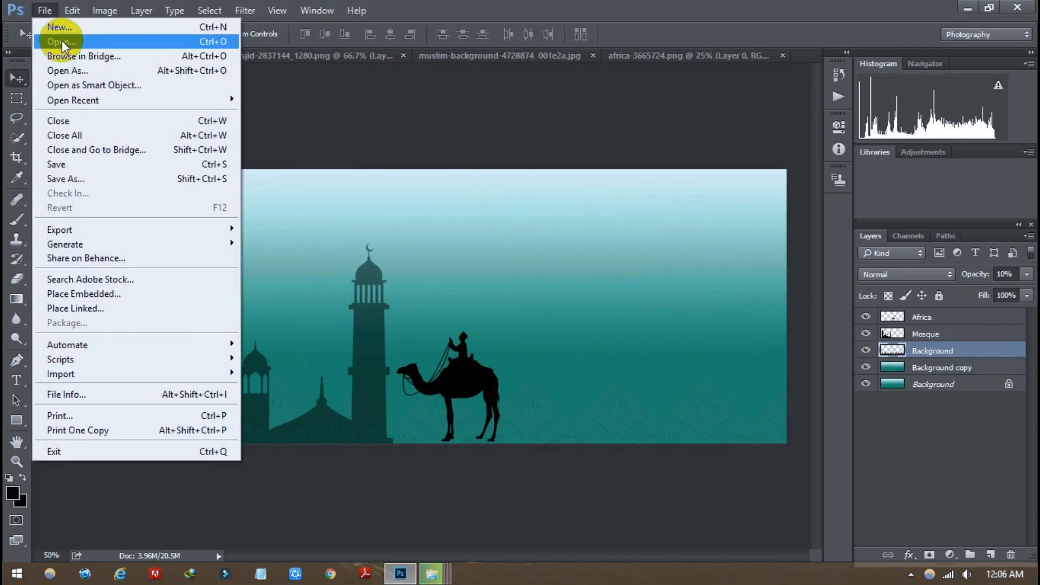
left_click(921, 317)
left_click_drag(975, 274, 928, 269)
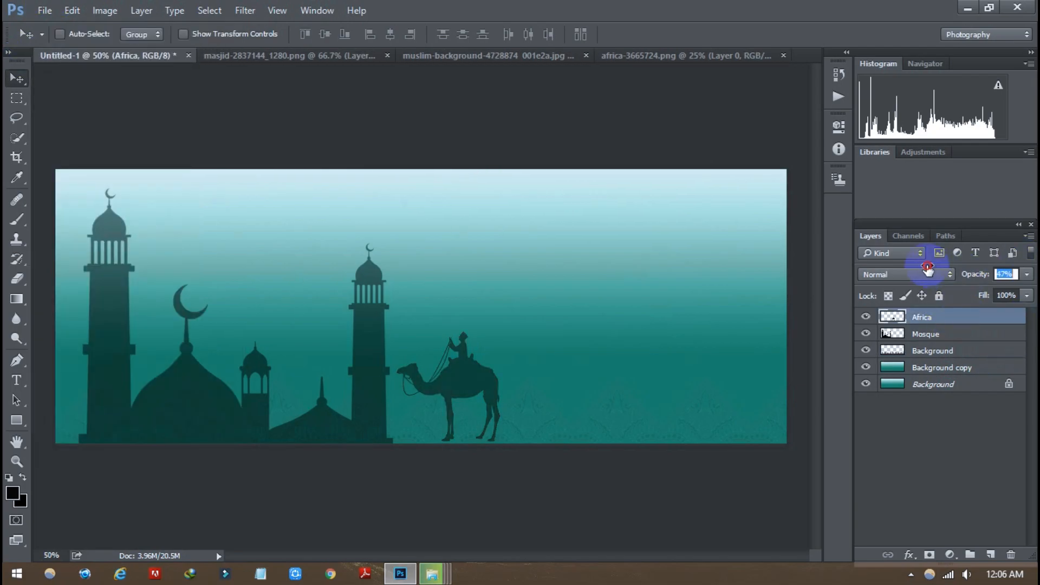
- Create a layer named shadow and paint a single soft, near-black 46 px brush dab on it right of the camel rider
left_click(991, 552)
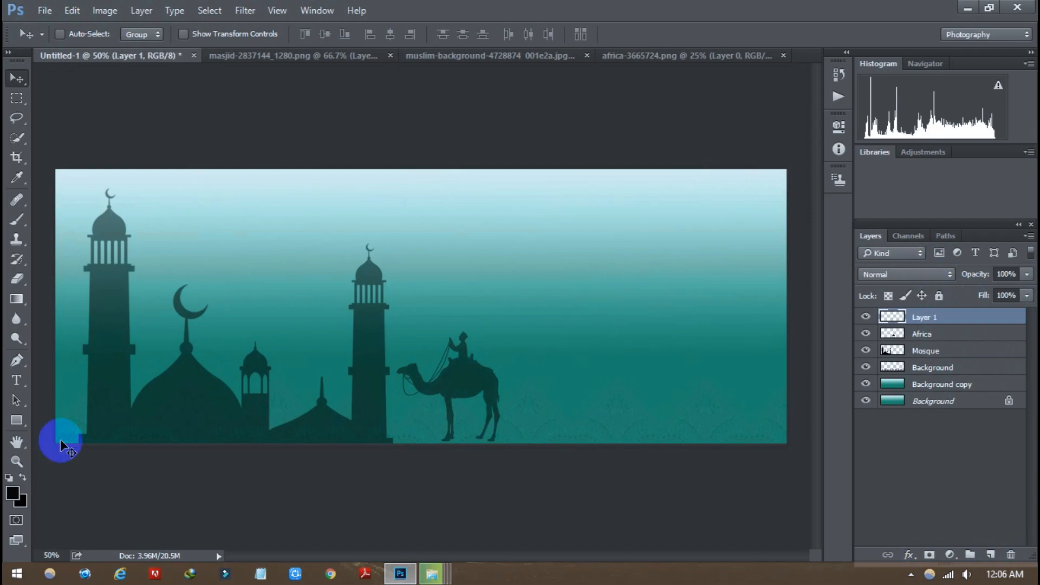
key("Return")
left_click(16, 220)
left_click(12, 492)
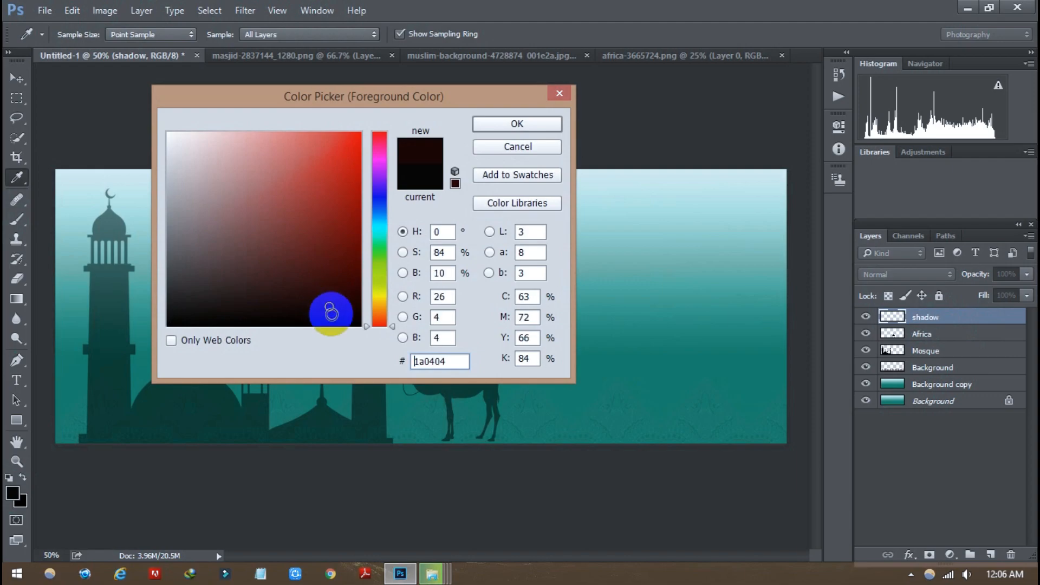
left_click(504, 125)
right_click(564, 294)
key("Return")
left_click(518, 305)
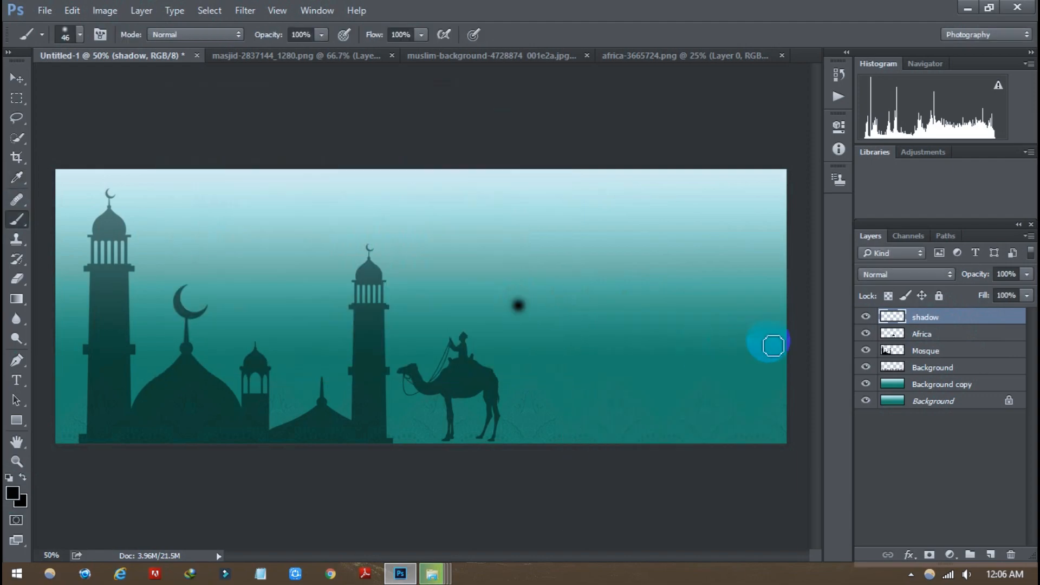
- Flatten the brush dab to about 11% of its height and move the shadow layer below Africa
key("ctrl+t")
left_click_drag(519, 289, 519, 307)
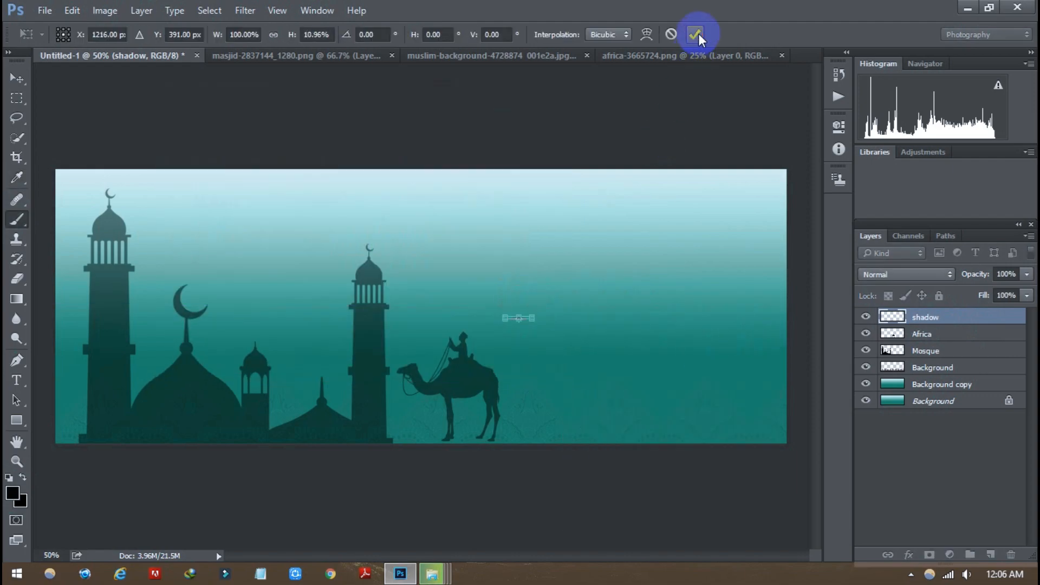
left_click(695, 34)
left_click_drag(956, 341, 955, 343)
- Place the flattened shadow under the camel's feet and duplicate it to cover the remaining feet
left_click(18, 78)
left_click_drag(581, 336, 527, 454)
left_click_drag(464, 438, 552, 438, "alt")
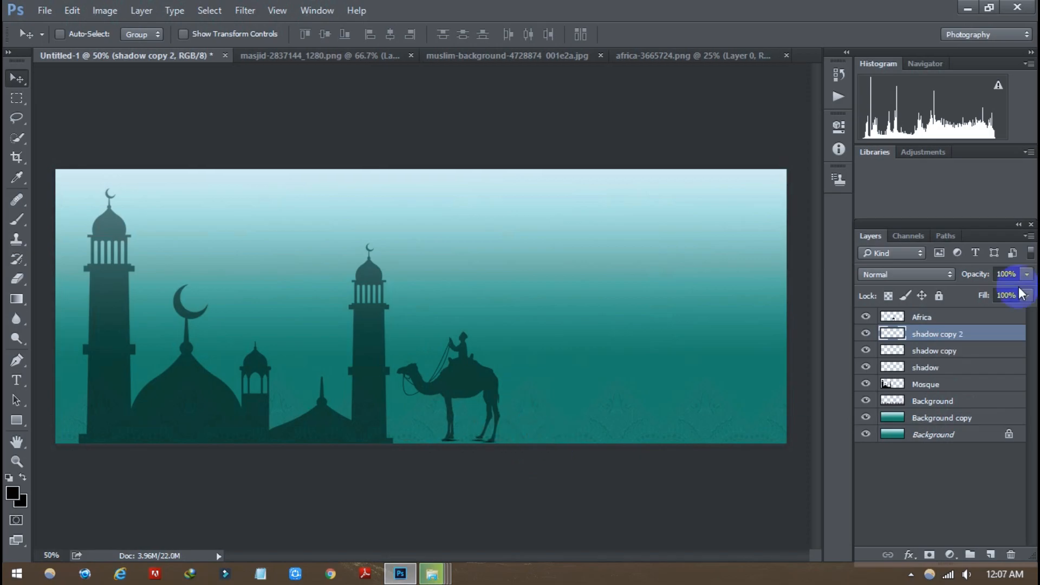
- Merge the three shadow layers into one and set its opacity to 47%
left_click(952, 368, "shift")
right_click(952, 367)
left_click(820, 518)
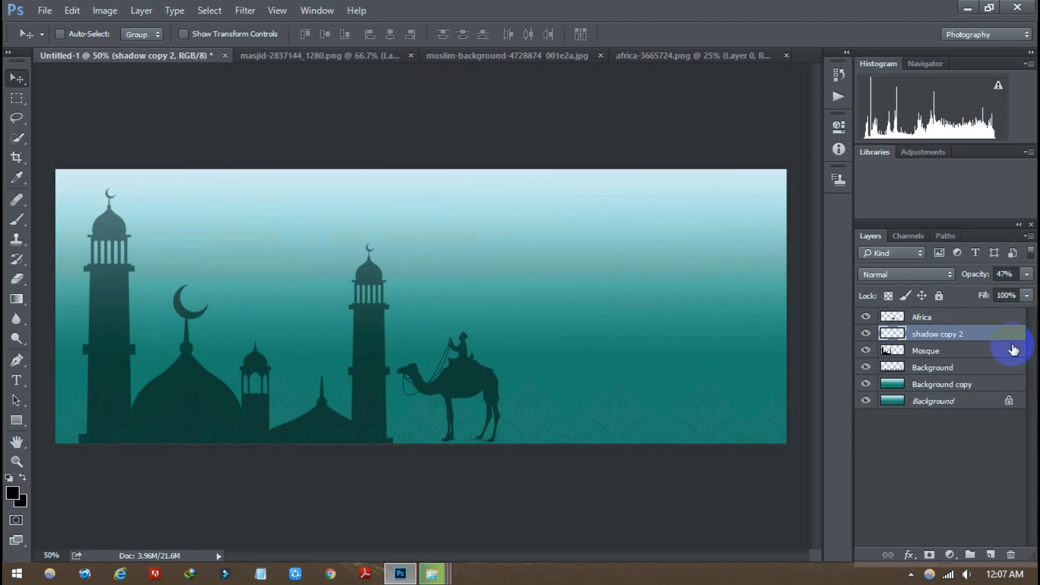
- Make Africa the active layer and open islamic-lamps-4260165 from the Downloads folder
left_click(983, 317)
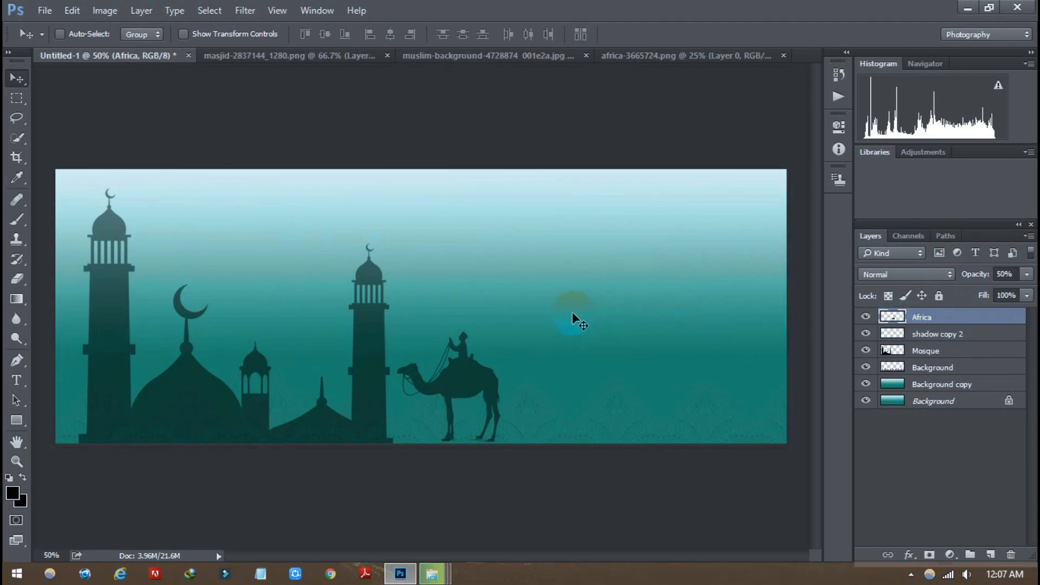
left_click(45, 11)
left_click(65, 42)
scroll(385, 235, "down", 3)
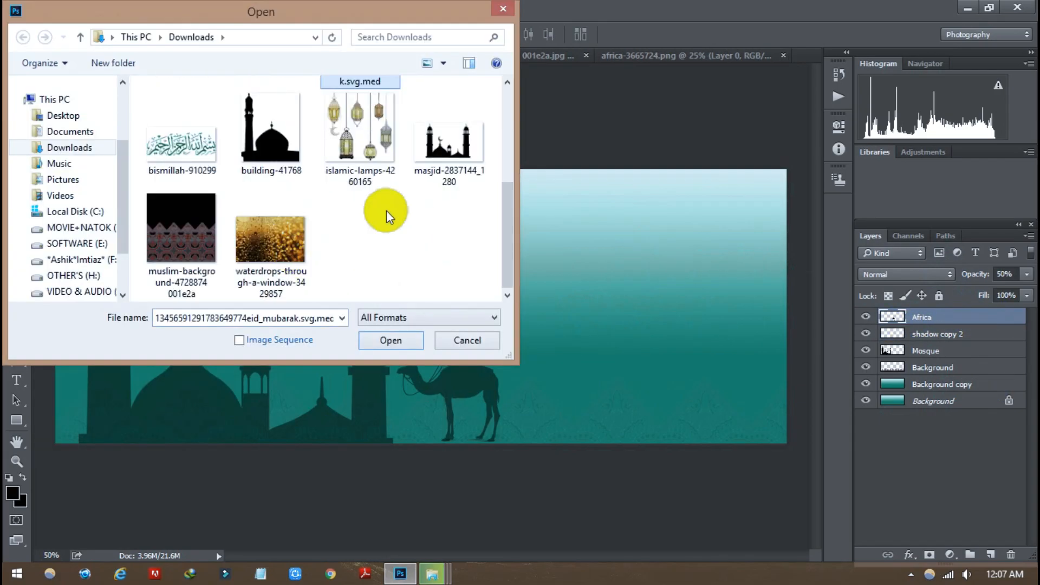
double_click(355, 148)
- Outline the large dark lantern and its full chain with the Polygonal Lasso tool
right_click(16, 117)
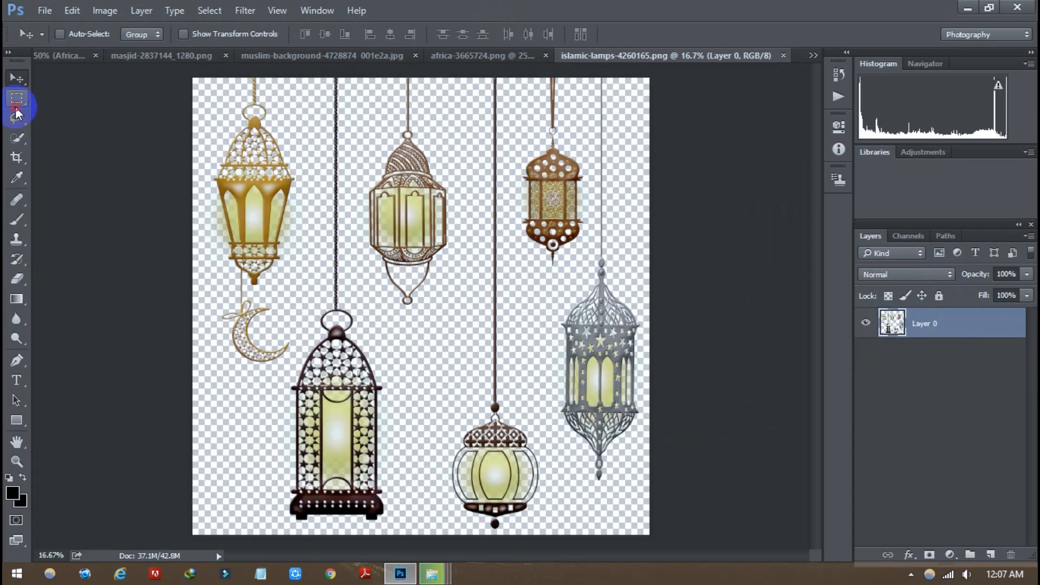
left_click(97, 130)
left_click(302, 79)
left_click(313, 295)
left_click(271, 404)
left_click(261, 526)
left_click(378, 536)
left_click(400, 505)
left_click(398, 374)
left_click(354, 273)
left_click(360, 72)
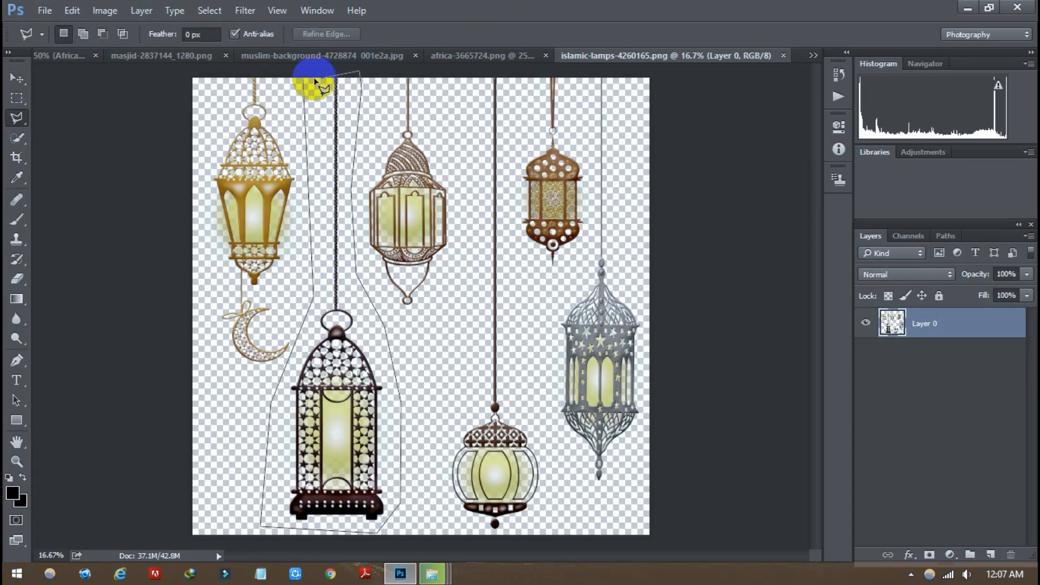
left_click(303, 80)
- Bring the selected large lantern into Untitled-1, scale it down and hang it from the canvas's upper edge near the right end
key("v")
left_click_drag(330, 158, 403, 255)
key("ctrl+t")
key("ctrl+minus")
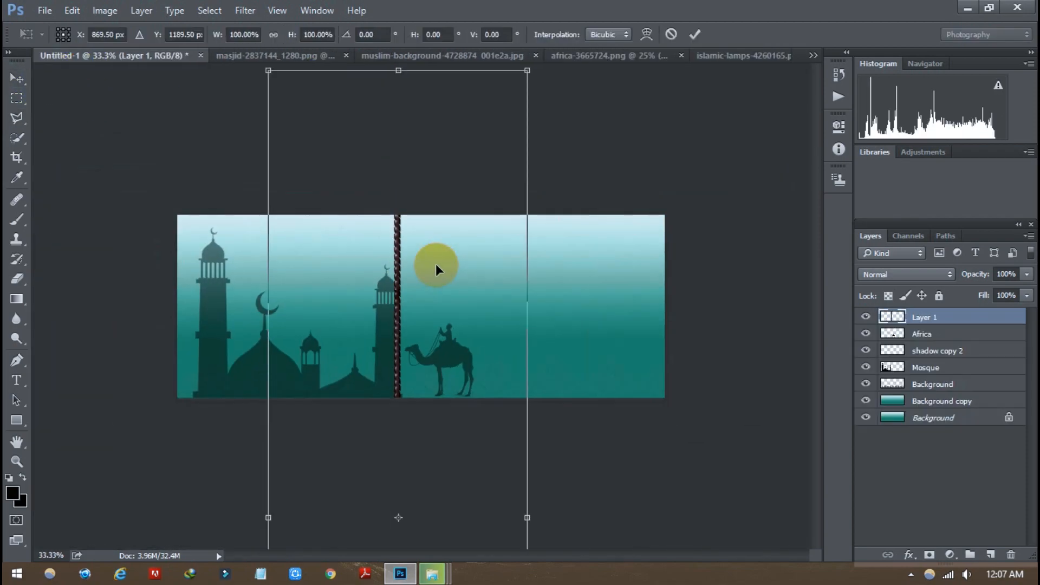
left_click_drag(528, 70, 335, 514)
left_click_drag(358, 536, 522, 292)
left_click_drag(539, 246, 475, 467)
left_click_drag(448, 517, 521, 330)
left_click_drag(548, 280, 508, 390)
left_click_drag(589, 267, 599, 214)
left_click_drag(611, 310, 605, 286)
key("Return")
- Return to the islamic-lamps image and outline the round lantern and its cord with the Polygonal Lasso tool
left_click(723, 56)
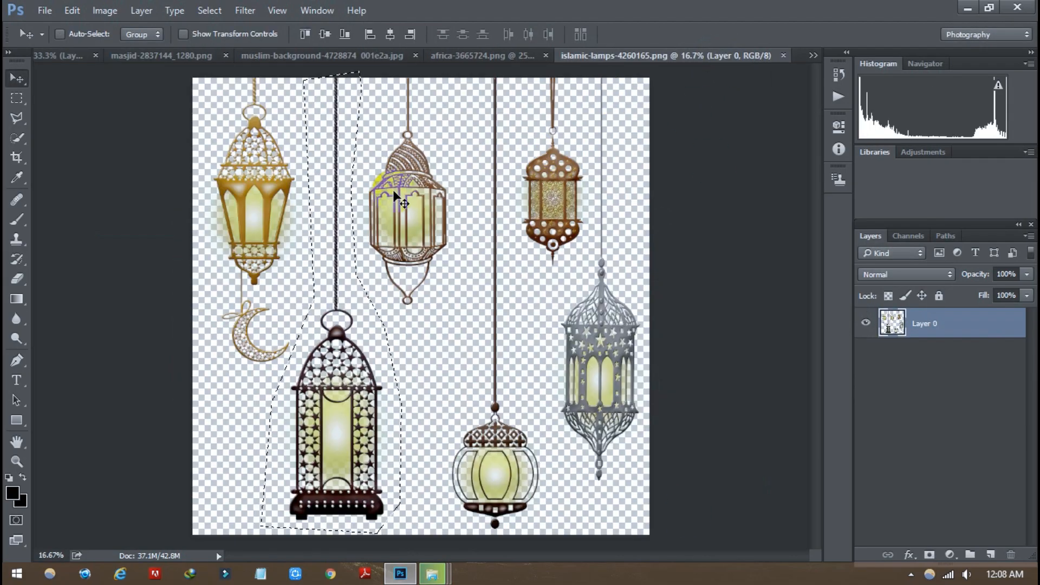
left_click(16, 118)
left_click(47, 130)
left_click(465, 81)
left_click(463, 414)
left_click(427, 476)
left_click(454, 531)
left_click(551, 524)
left_click(558, 433)
left_click(535, 353)
left_click(512, 211)
left_click(515, 80)
left_click(465, 80)
- Bring the selected round lantern into Untitled-1 and scale it down to a small size
left_click(16, 80)
mouse_move(494, 232)
left_mouse_down()
mouse_move(51, 57)
mouse_move(221, 155)
mouse_move(437, 252)
mouse_move(441, 347)
left_mouse_up()
key("ctrl+t")
key("ctrl+minus")
left_click_drag(504, 107, 511, 309)
key("Return")
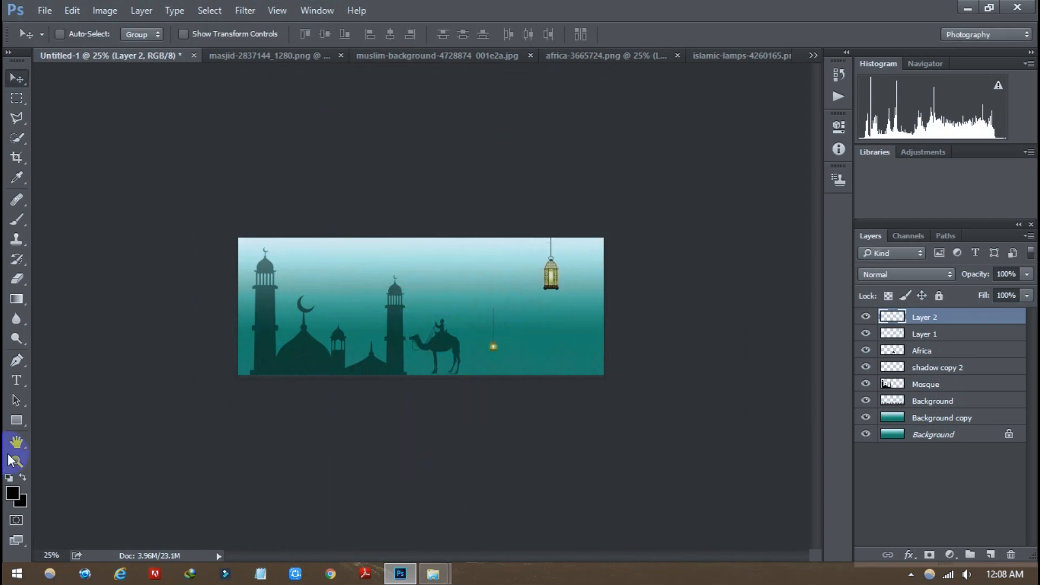
- Enlarge the round lantern to about 122% and hang it from the upper edge just right of the large lantern
left_click(16, 461)
left_click(498, 360)
key("ctrl+t")
left_click_drag(567, 366, 735, 268)
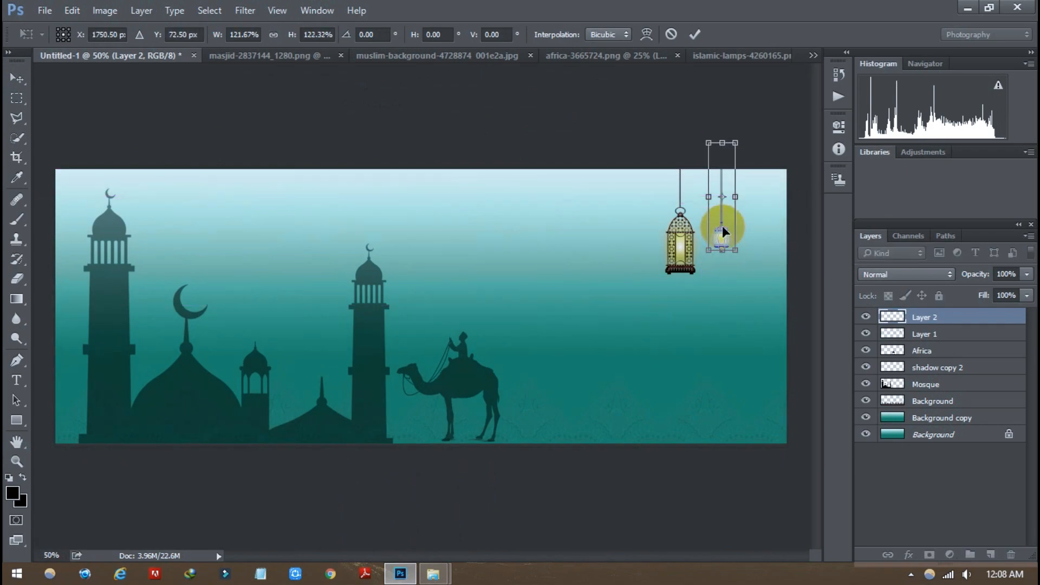
key("Return")
- Duplicate the round lantern and place the copy on the left side of the large lantern
key("z")
key("ctrl+j")
left_click(17, 78)
left_click_drag(715, 226, 628, 226)
- Select all the lantern layers and nudge them slightly up and right, toward the canvas's upper-right corner
left_click(967, 334, "shift")
left_click(969, 351, "ctrl")
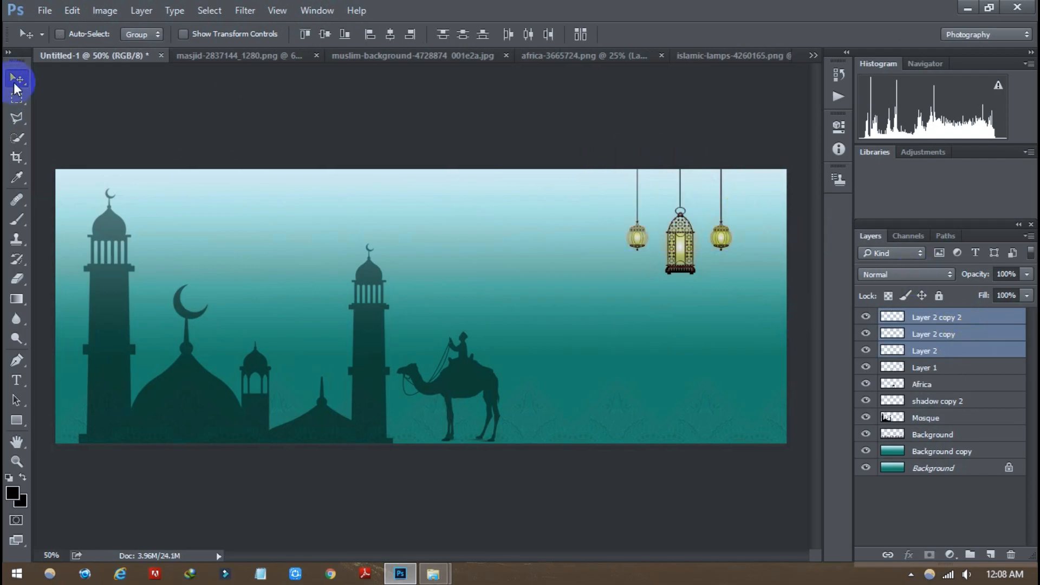
key("Left")
key("Left")
key("Left")
key("Left")
key("Right")
key("Right")
key("Right")
key("Right")
key("shift+Right")
key("shift+Right")
key("Right")
key("Right")
key("Right")
key("Right")
key("Right")
key("Right")
key("Right")
key("Right")
key("Right")
key("Right")
key("Up")
key("Up")
key("Up")
key("Up")
key("Up")
key("Up")
key("Up")
key("Up")
key("Up")
key("Up")
key("Up")
key("Up")
key("Right")
key("Right")
key("Right")
key("Right")
key("Right")
key("Right")
key("Right")
key("Right")
key("shift+Right")
key("shift+Right")
key("shift+Right")
key("shift+Right")
key("shift+Right")
key("shift+Right")
key("shift+Right")
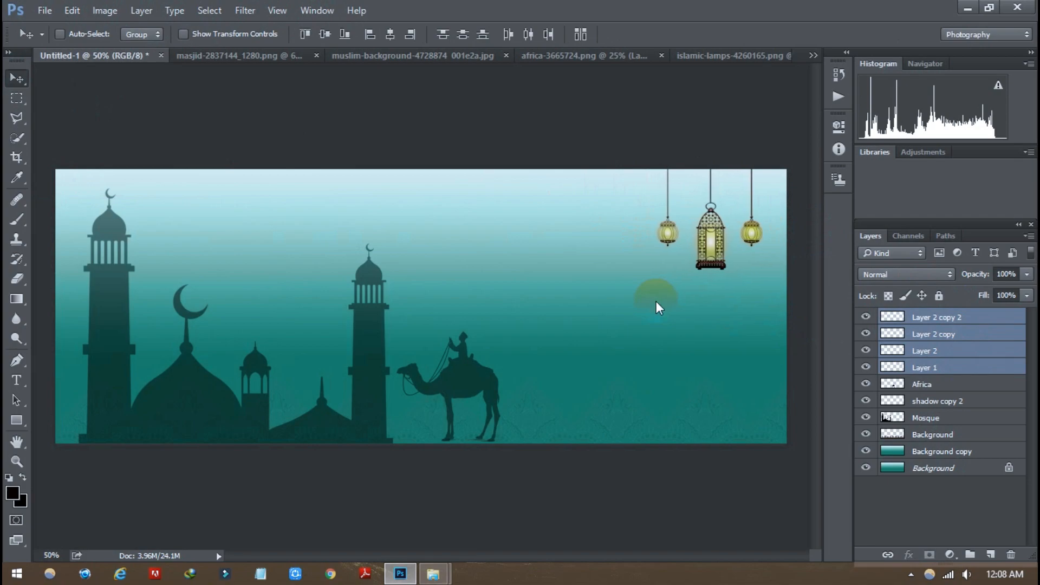
- Group the four lantern layers and name the group Lamps
left_click(999, 370)
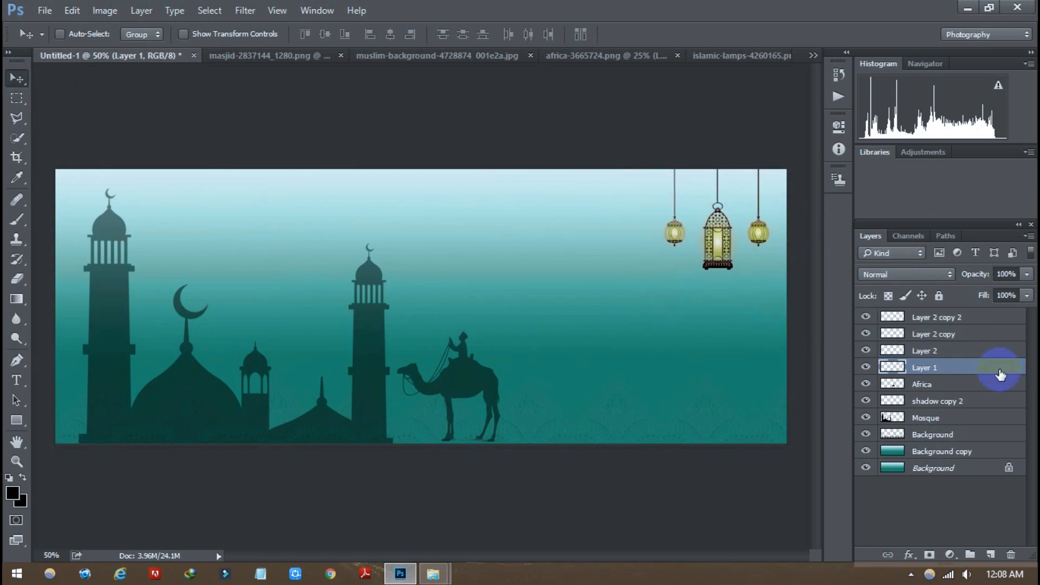
left_click(970, 320, "shift")
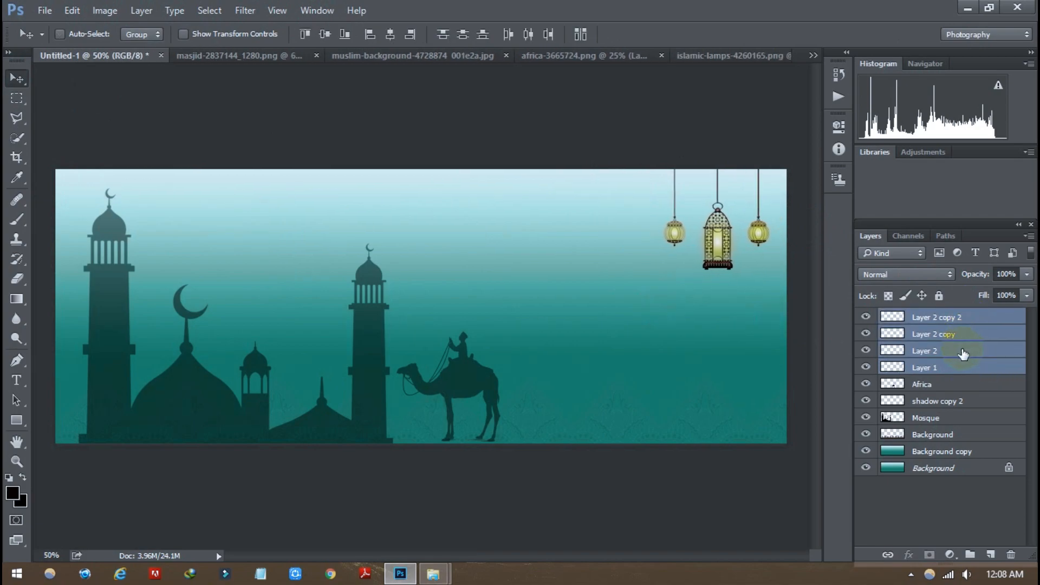
key("ctrl+g")
double_click(936, 317)
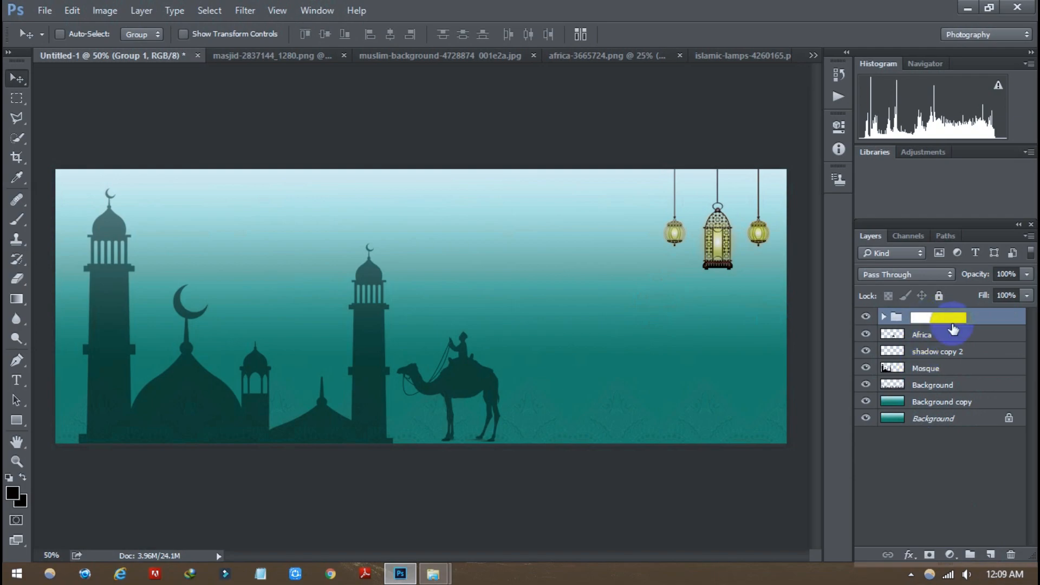
type("Lamps")
key("Return")
- Check the Lamps group by toggling its visibility and expand it to view its layers
left_click(865, 317)
left_click(865, 317)
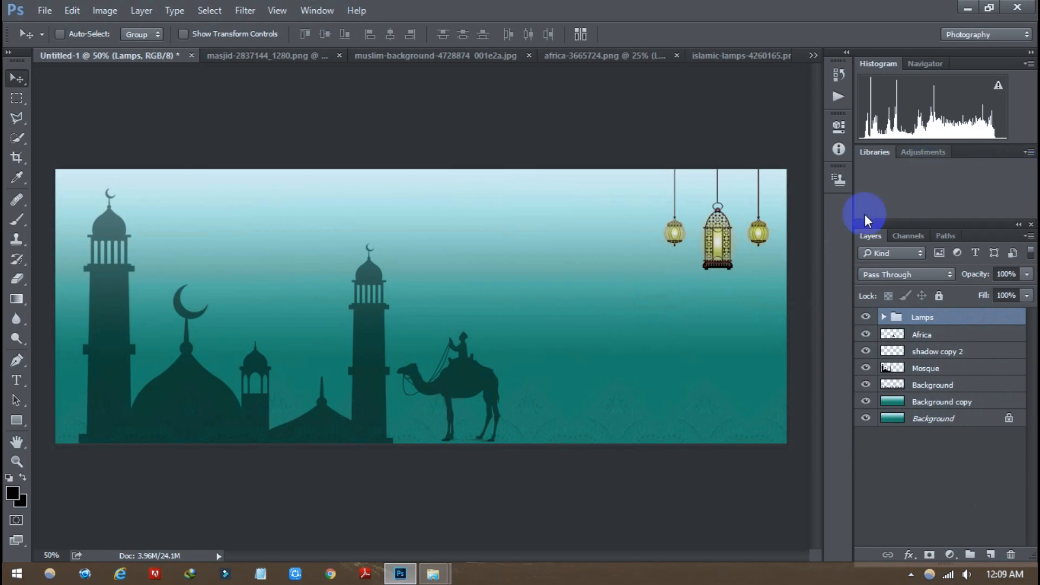
left_click(105, 10)
left_click(883, 318)
left_click(884, 317)
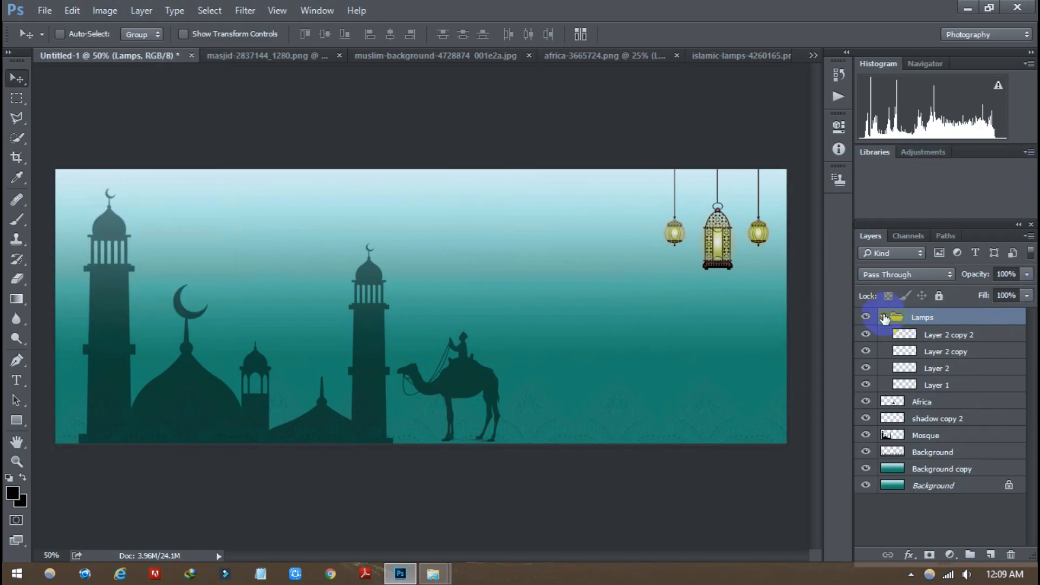
- Open the bismillah-910299 calligraphy image from the Downloads folder
left_click(43, 10)
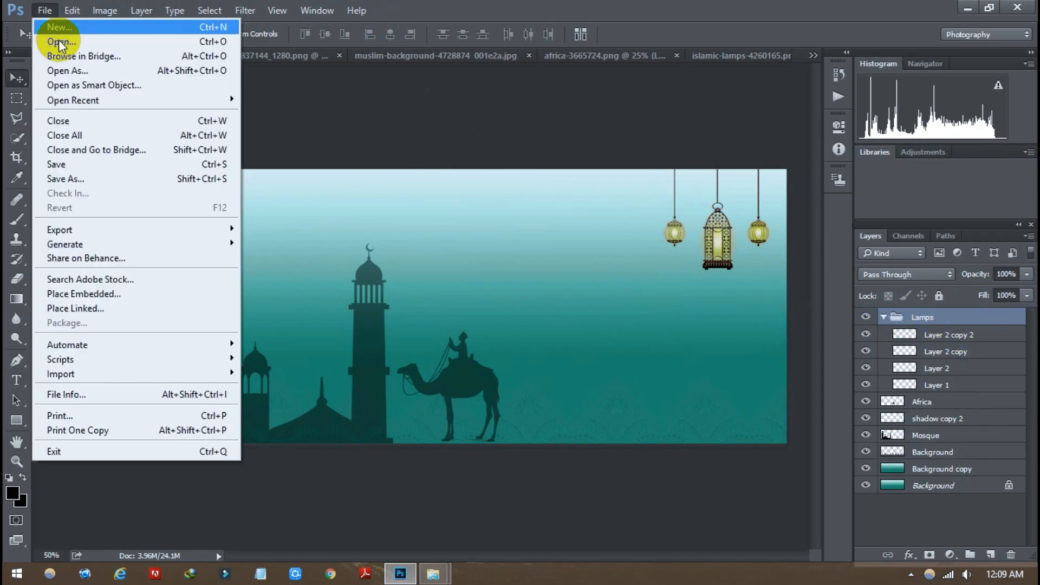
left_click(58, 42)
left_click(358, 227)
scroll(361, 201, "down", 2)
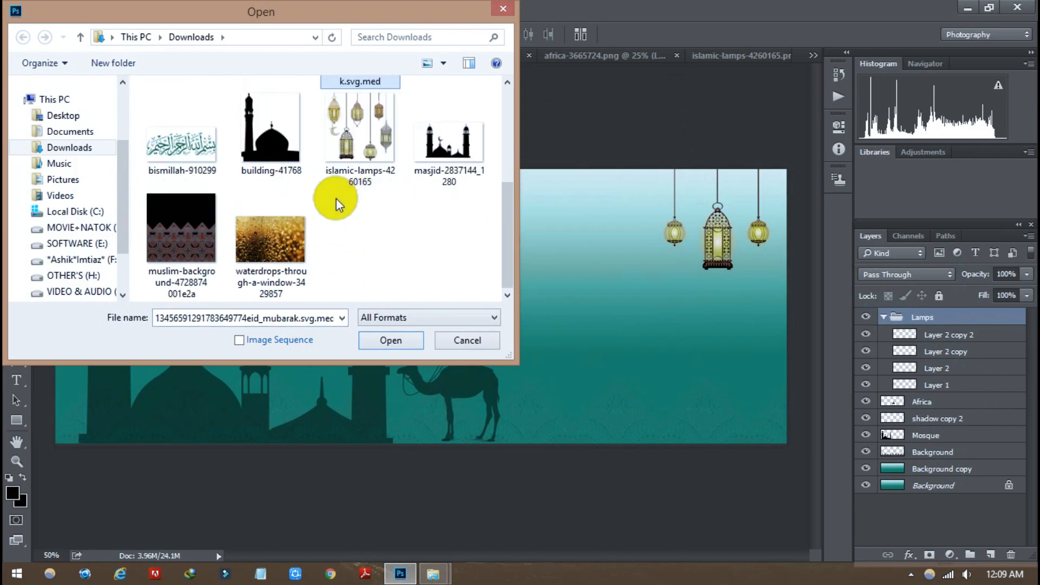
double_click(182, 142)
- Bring the bismillah calligraphy into the banner, scale it down and place it in the upper area beside the lanterns
left_click_drag(128, 171, 410, 230)
key("ctrl+t")
key("ctrl+minus")
left_click_drag(622, 348, 516, 260)
key("Return")
key("z")
left_click(440, 316)
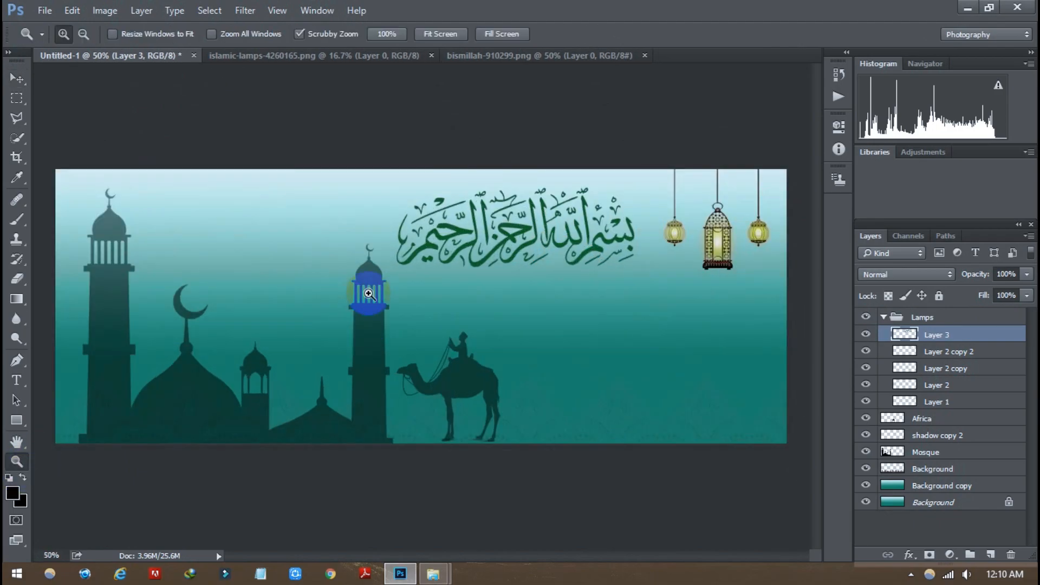
- Move the calligraphy layer out of the Lamps group to the top of the stack and rename it bismillah text
left_click(890, 320)
left_click(921, 337)
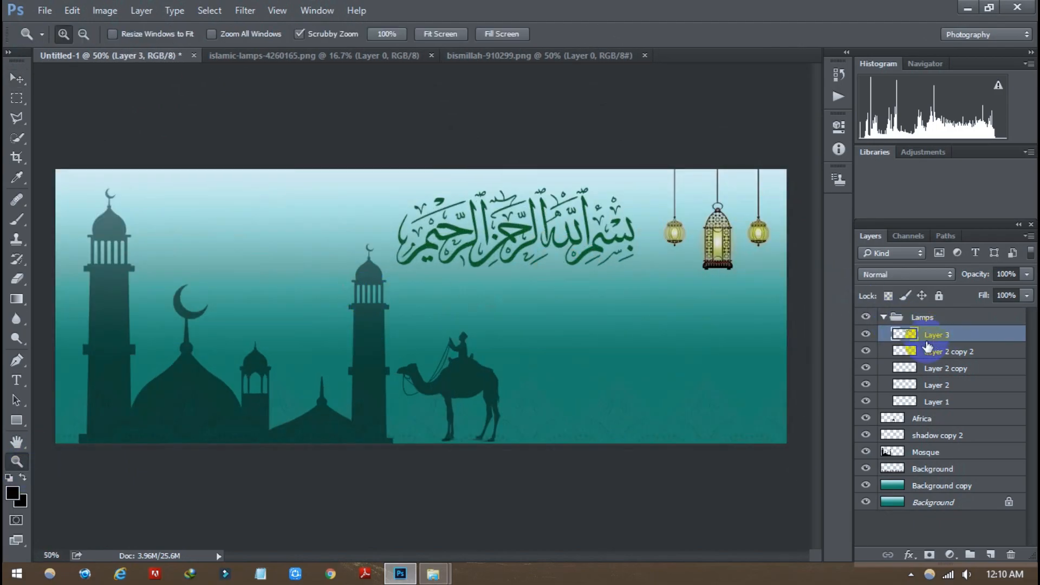
left_click_drag(901, 339, 915, 313)
left_click(883, 333)
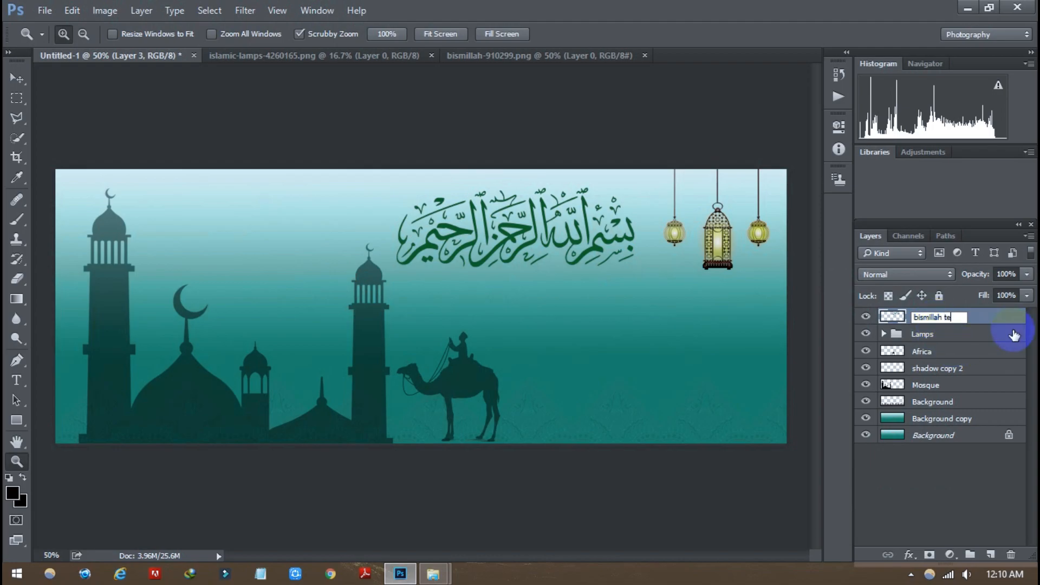
key("Return")
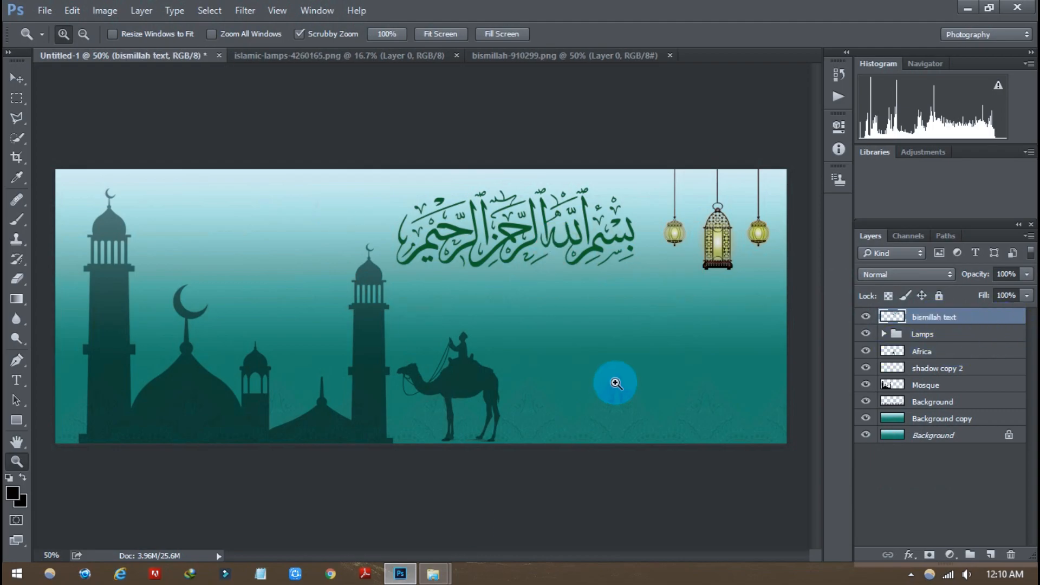
- Apply a Color Overlay in dark brown #2d1f1f to the bismillah text layer
right_click(947, 327)
left_click(813, 107)
left_click_drag(461, 102, 911, 140)
left_click(558, 352)
left_click(886, 194)
left_click_drag(326, 96, 809, 152)
left_click_drag(812, 325, 752, 343)
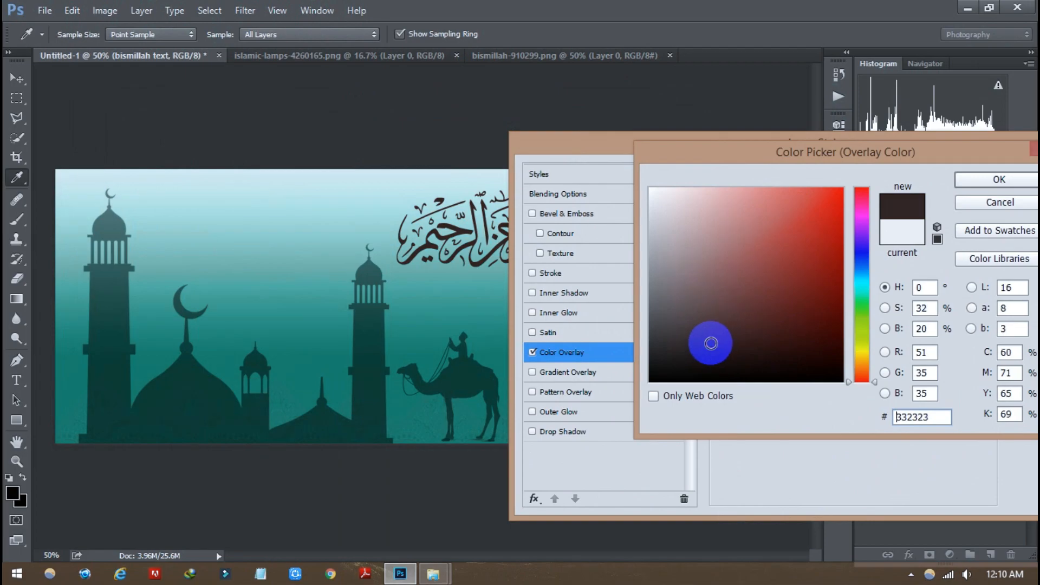
mouse_move(714, 338)
left_mouse_down()
mouse_move(733, 357)
mouse_move(724, 344)
left_mouse_up()
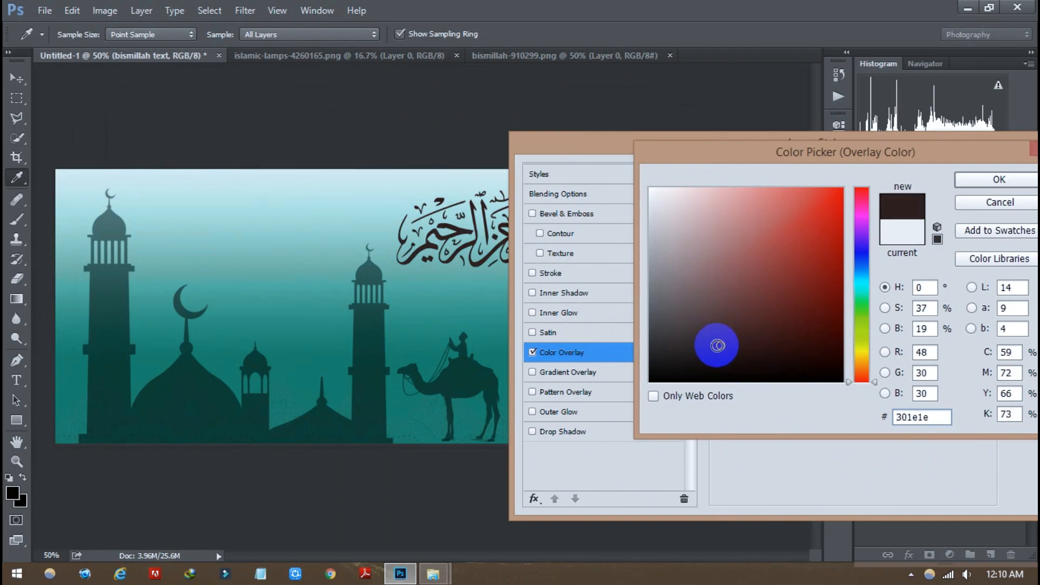
left_click_drag(949, 412, 780, 406)
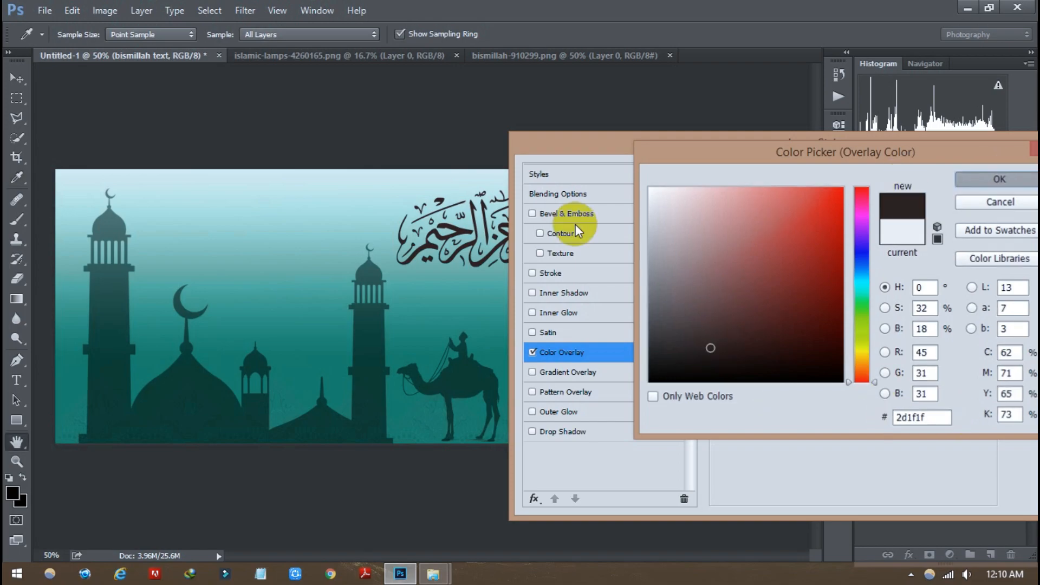
left_click(1005, 179)
left_click(891, 181)
key("z")
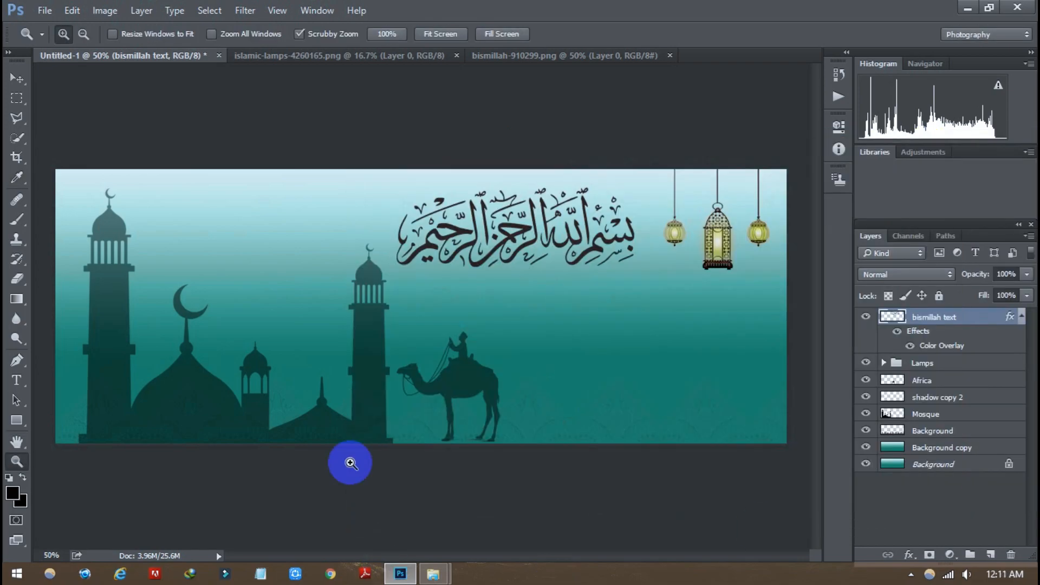
- Open the golden waterdrops-through-a-window-3429857 image from the Downloads folder
left_click(45, 10)
left_click(59, 36)
left_click(392, 265)
scroll(393, 262, "down", 3)
double_click(292, 235)
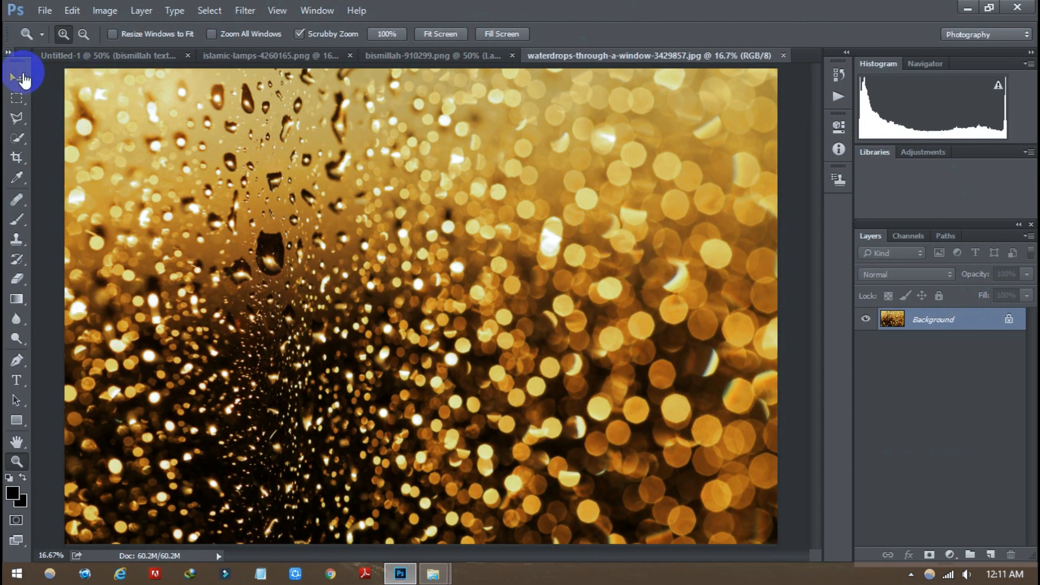
- Copy the golden waterdrops image into the banner, scale it down and position it over the bismillah calligraphy
left_click(17, 78)
key("ctrl+j")
left_click_drag(334, 161, 450, 219)
key("ctrl+t")
key("ctrl+minus")
key("ctrl+minus")
key("ctrl+minus")
left_click_drag(145, 180, 655, 486)
left_click_drag(734, 527, 466, 183)
key("Return")
key("z")
left_click(498, 278)
- Clip the waterdrops image layer to the bismillah text layer with a clipping mask
left_click(904, 274)
left_click(975, 319)
right_click(975, 319)
left_click(829, 352)
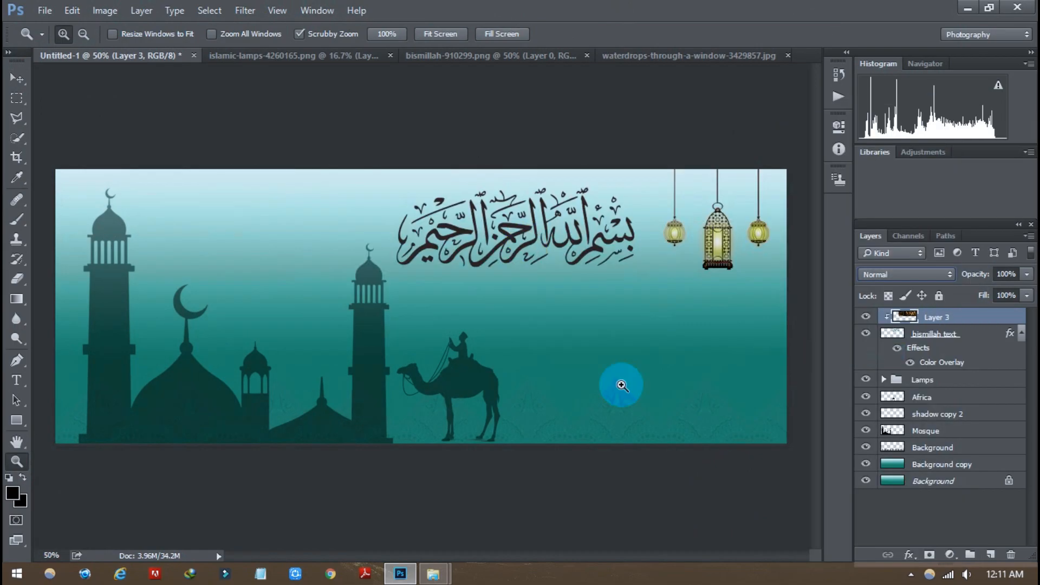
- Rasterize the bismillah text layer's style and reposition the clipped waterdrops texture over the calligraphy
left_click(15, 78)
mouse_move(479, 222)
left_mouse_down()
mouse_move(622, 197)
mouse_move(564, 287)
left_mouse_up()
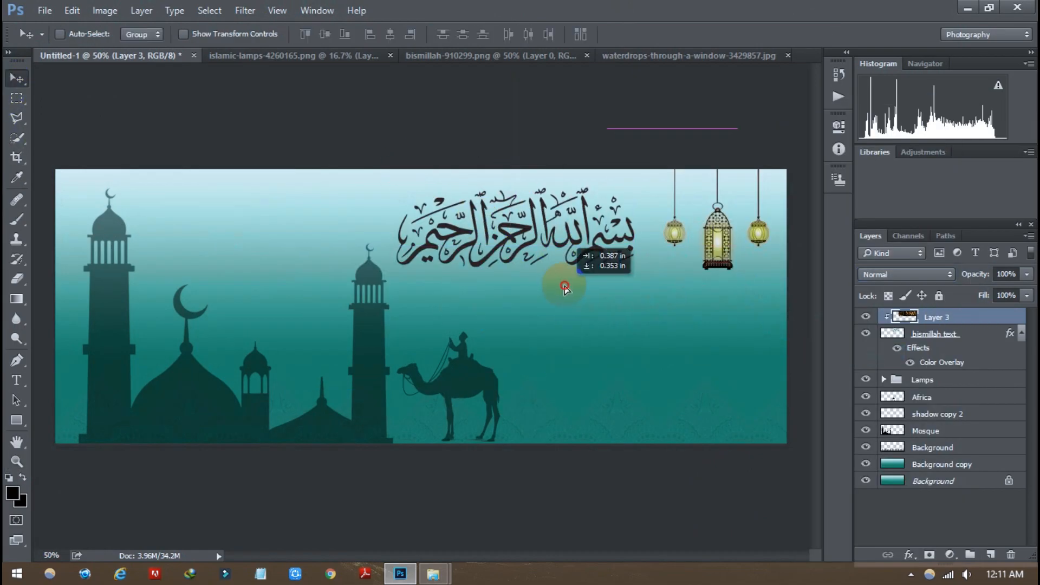
right_click(928, 333)
left_click(799, 304)
left_click_drag(482, 219, 575, 231)
- Apply a Hue/Saturation adjustment with Hue -18 to the clipped waterdrops layer
left_click(986, 314)
left_click(104, 10)
mouse_move(186, 45)
left_click(416, 122)
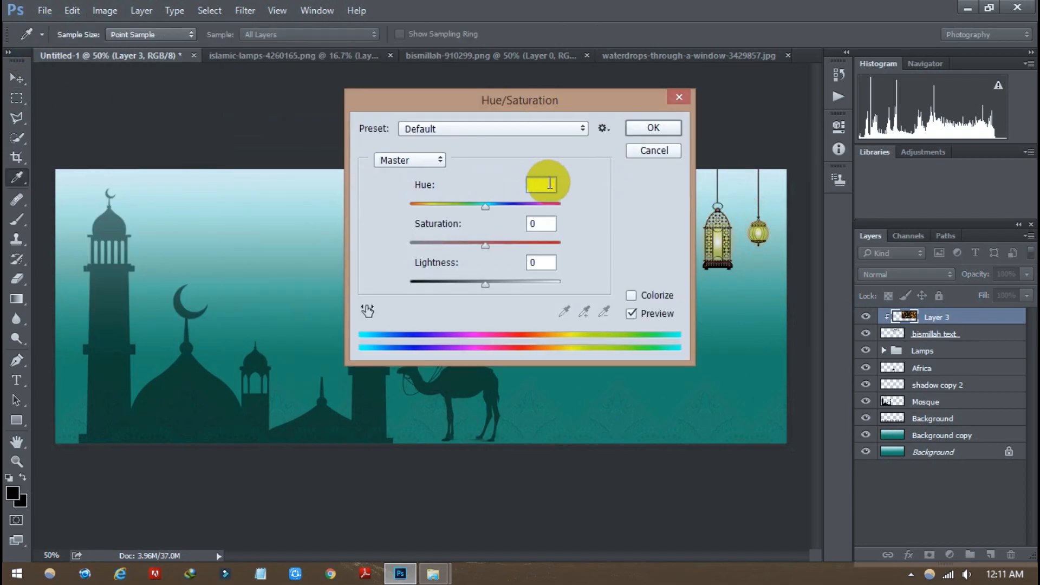
type("-18")
key("Return")
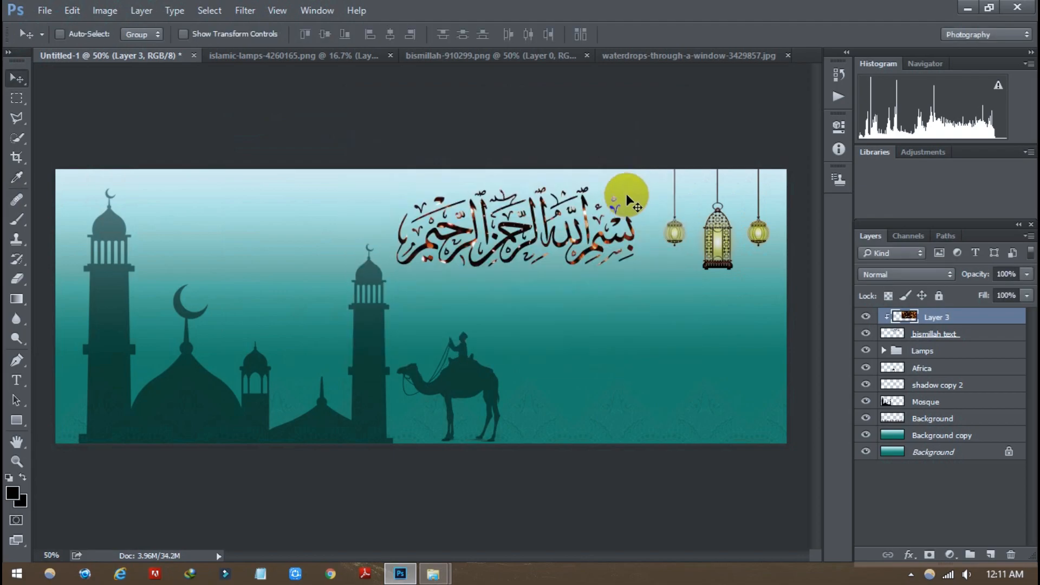
- Lower the bismillah text layer's opacity to 88%
right_click(975, 334)
left_click(970, 274)
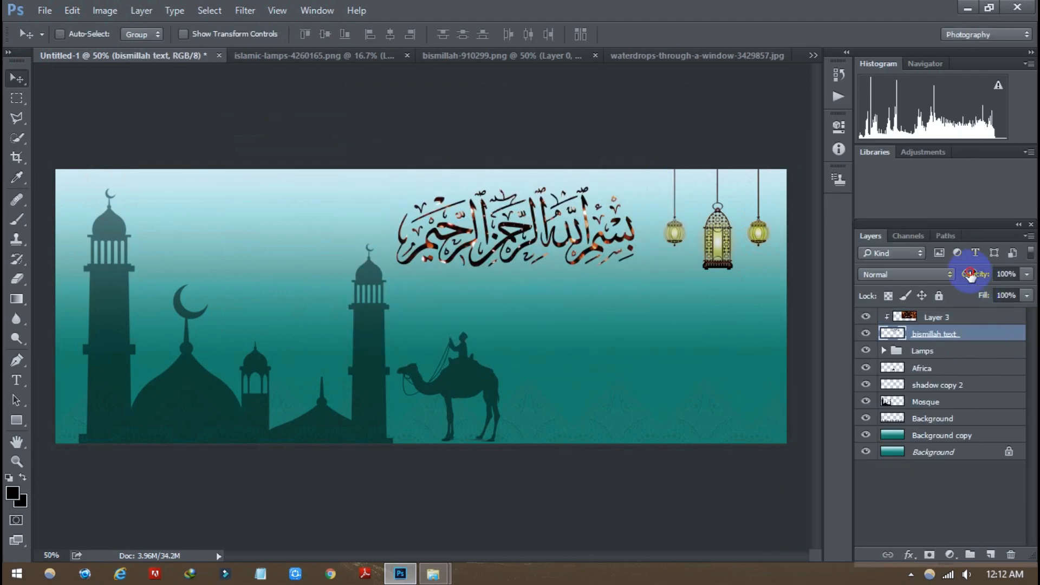
left_click_drag(970, 274, 959, 273)
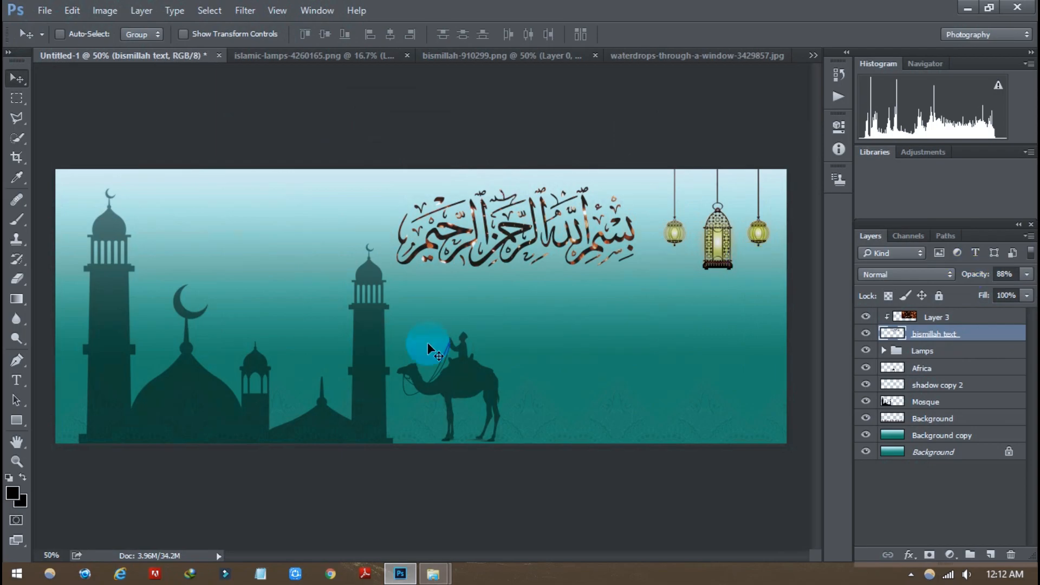
- Add the text Ramadan Kareem in ChopinScript Medium, 14 pt, beside the camel on a new layer above the waterdrops texture
left_click(990, 554)
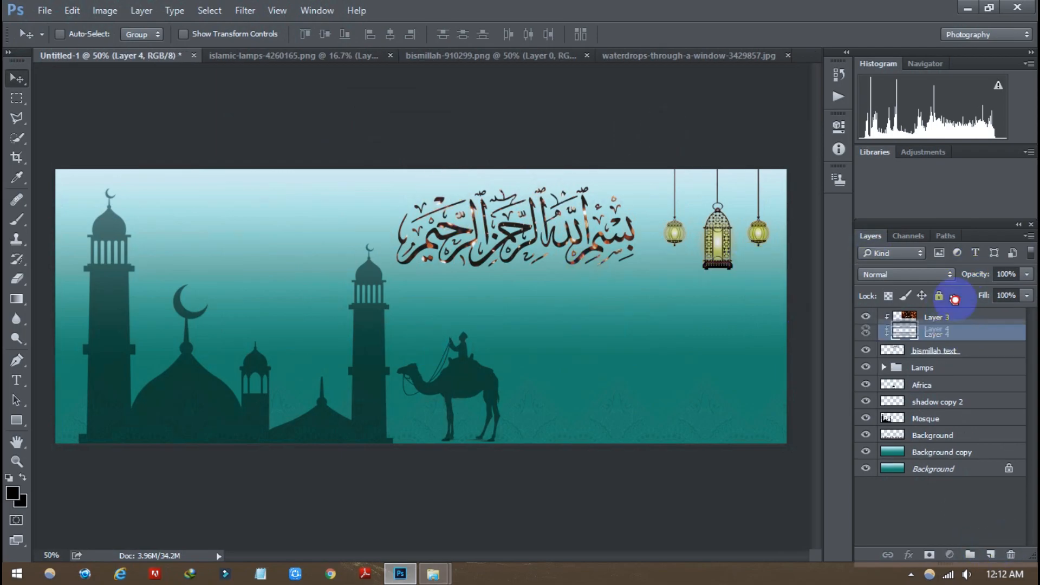
left_click_drag(962, 334, 1010, 553)
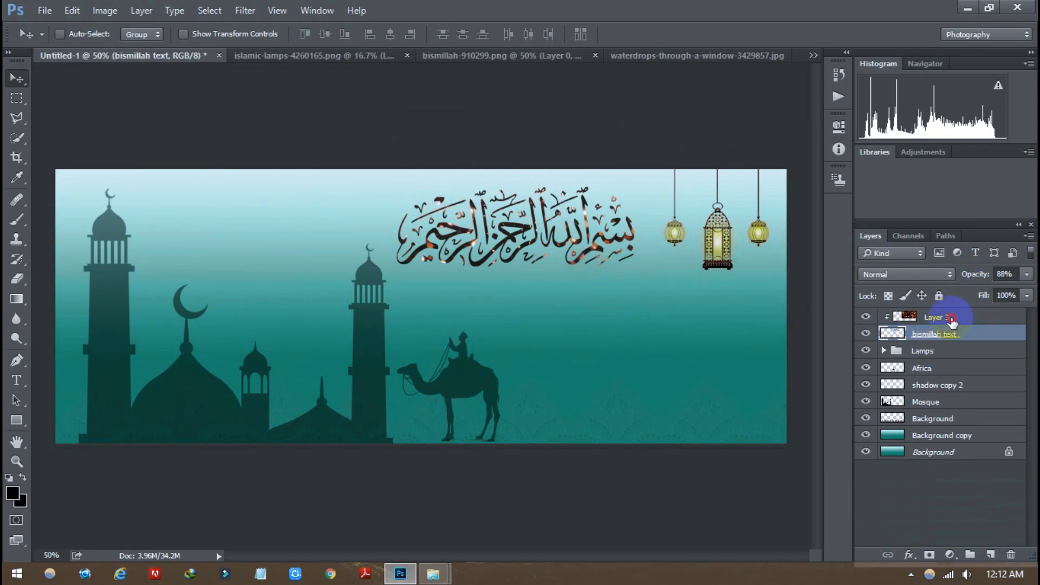
left_click(915, 319)
left_click(990, 553)
left_click(15, 381)
left_click(190, 33)
left_click(98, 362)
left_click(506, 380)
type("R")
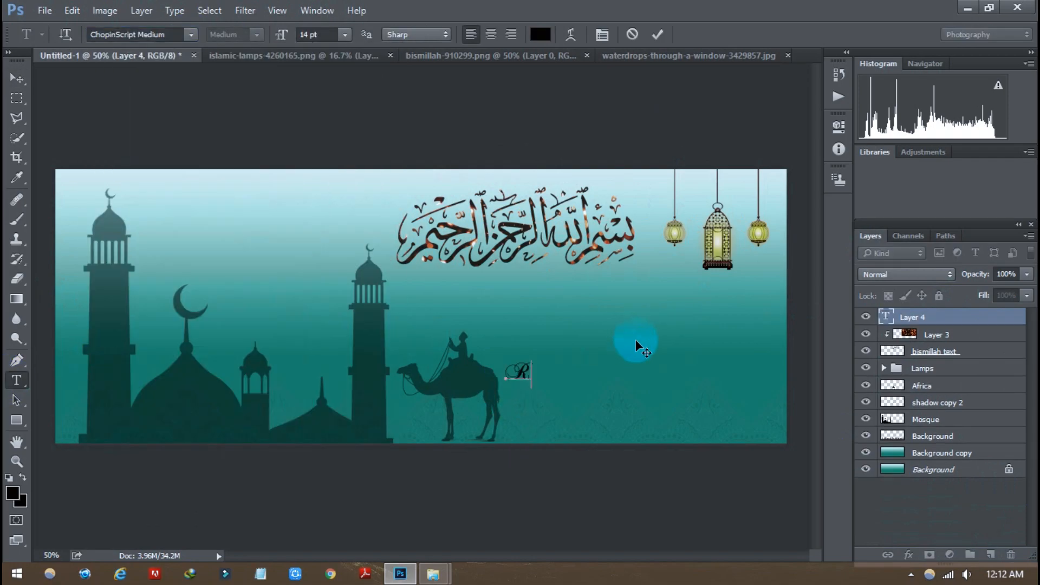
type("amadan ")
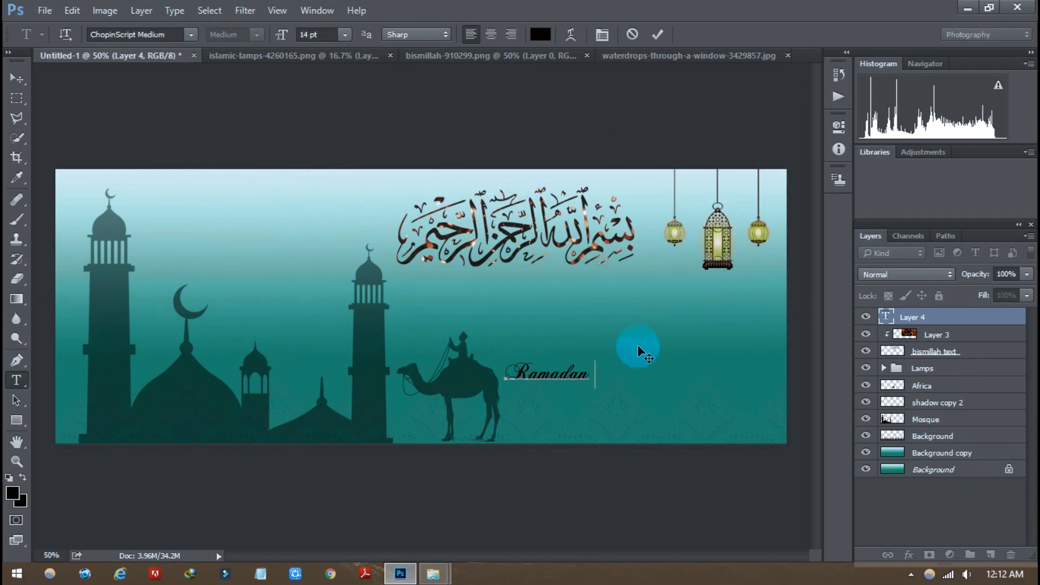
type("Rareem")
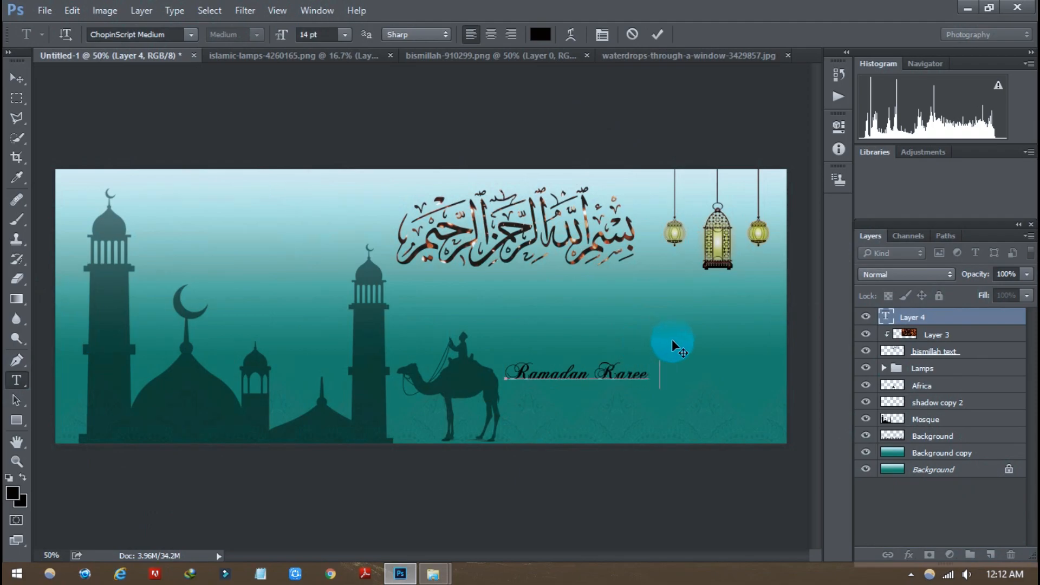
left_click(657, 34)
- Enlarge the Ramadan Kareem text in the free area beside the camel
key("ctrl+t")
left_click_drag(661, 360, 681, 369)
left_click(695, 34)
- Cut the word Kareem out of the text so only Ramadan is left on the layer
double_click(720, 354)
key("ctrl+c")
right_click(739, 357)
left_click(753, 75)
left_click(657, 34)
- Scale the Ramadan text up to about 140.5% beside the camel rider
key("ctrl+t")
left_click_drag(670, 335, 717, 319)
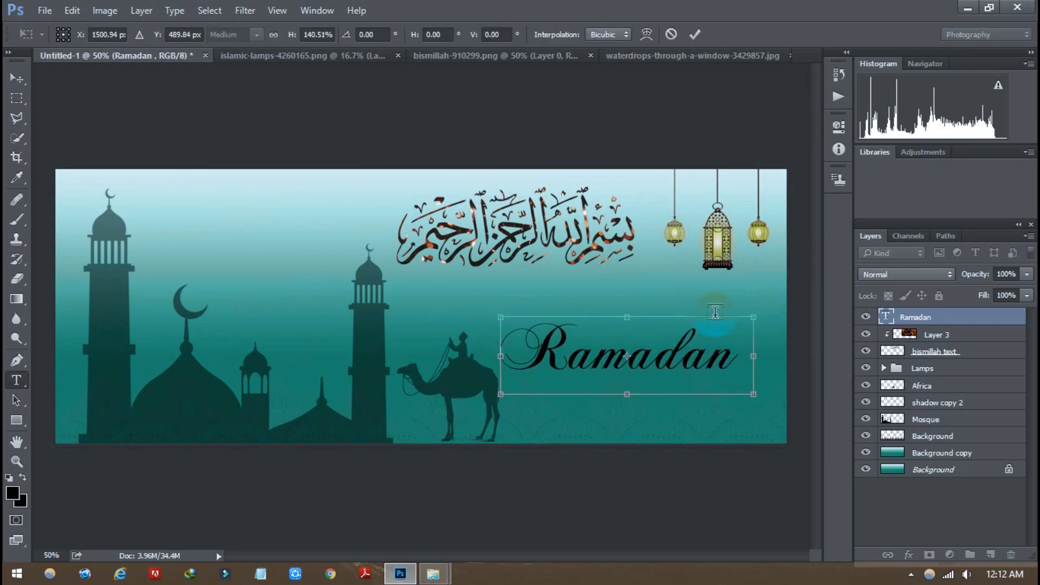
key("Return")
- Paste the word Kareem as a separate text layer below the lanterns
left_click(990, 554)
left_click(583, 342)
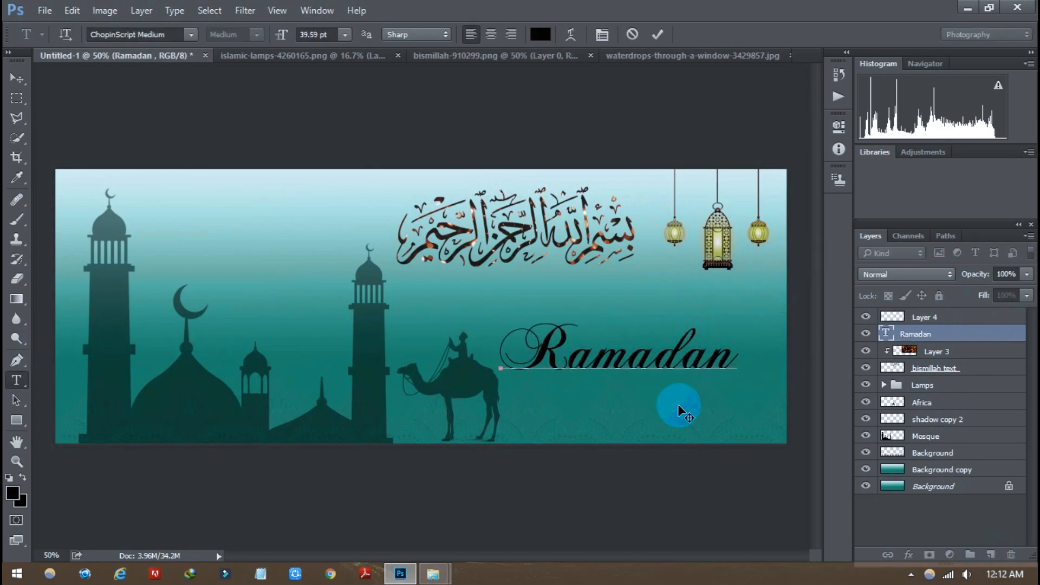
left_click(659, 34)
left_click(606, 352)
left_click(659, 34)
right_click(650, 294)
left_click(687, 309)
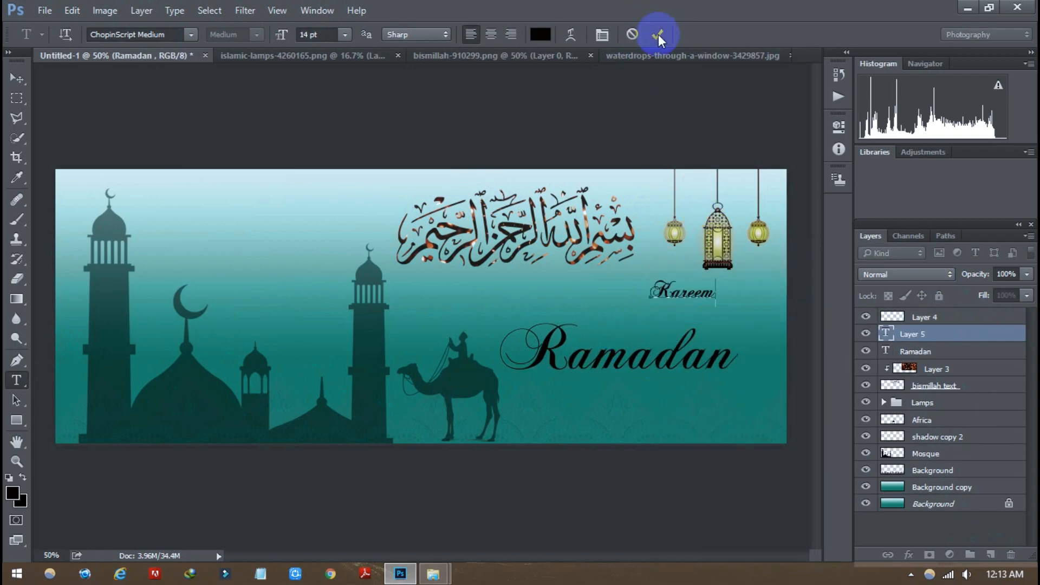
left_click(659, 35)
- Enlarge the Kareem text to about 32.36 pt and place it below and slightly right of Ramadan
key("ctrl+t")
left_click_drag(663, 236, 800, 242)
left_click_drag(763, 260, 748, 378)
key("Return")
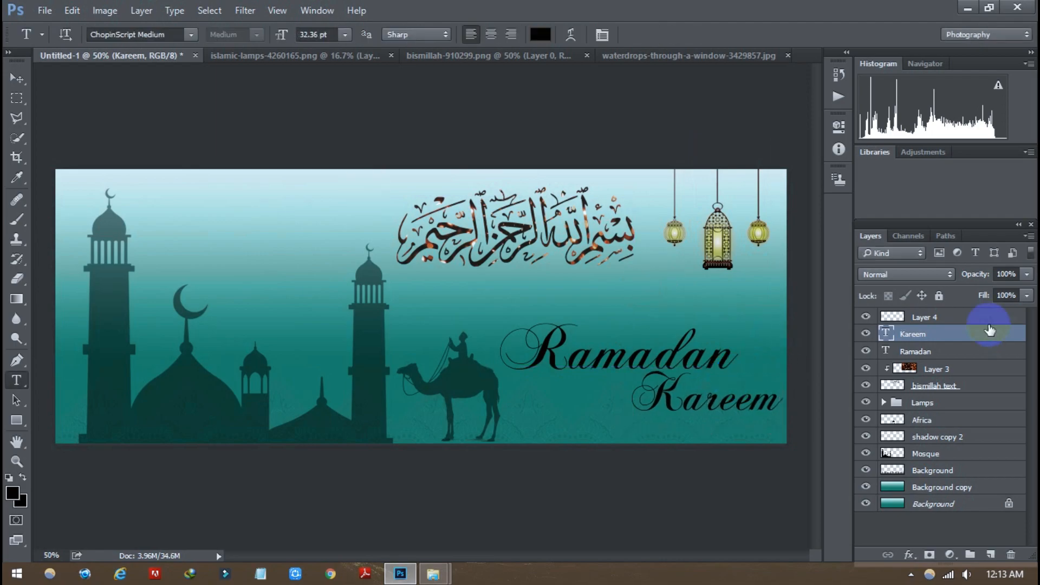
- Merge the Kareem and Ramadan text layers into a single raster layer
left_click(970, 324)
left_click(953, 338)
left_click(948, 354, "shift")
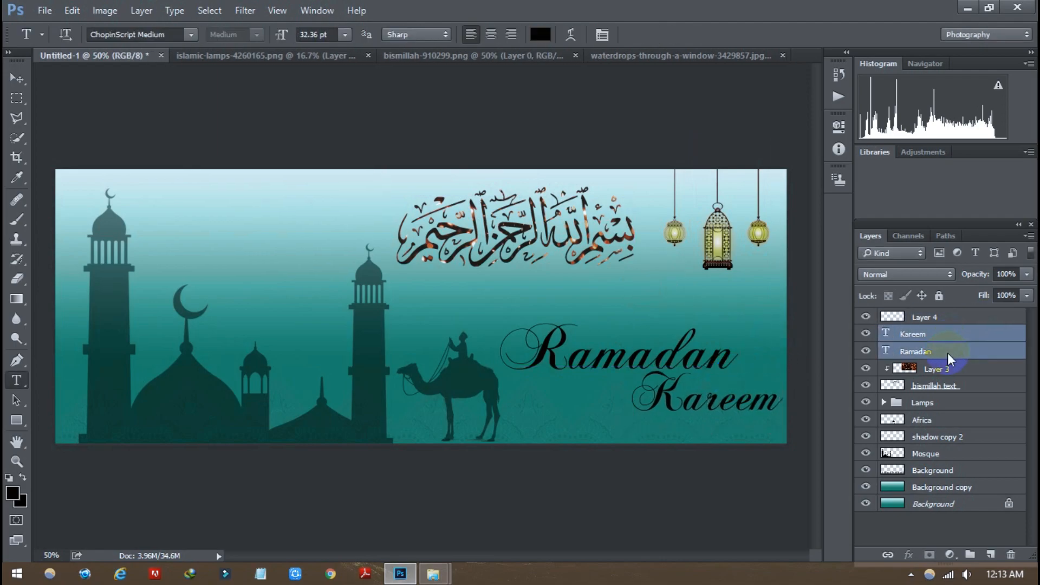
right_click(946, 353)
left_click(725, 309)
right_click(983, 344)
left_click(820, 515)
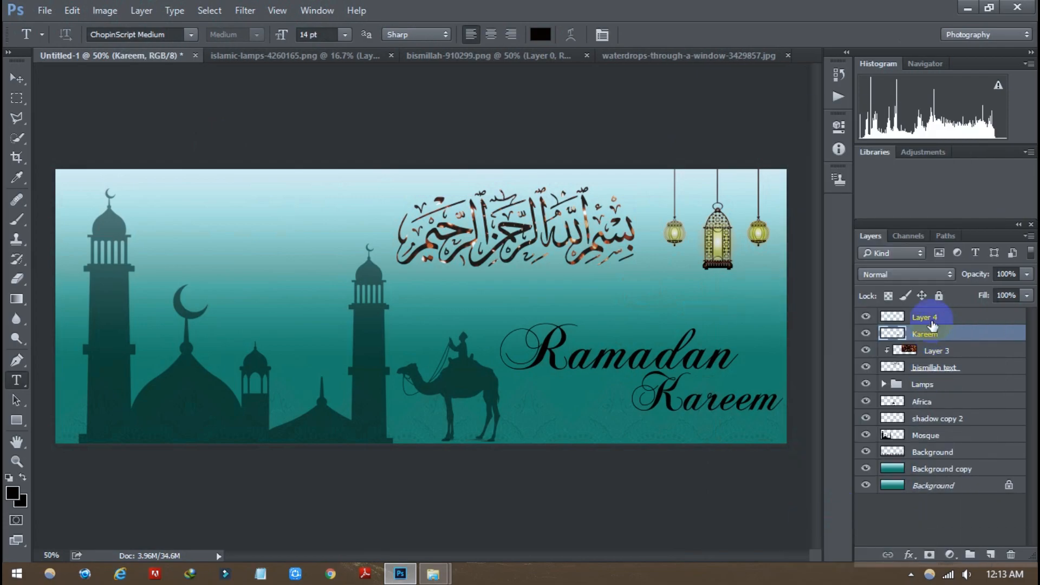
- Delete the empty Layer 4 and rename the merged text layer ramadan Kareem
left_click(880, 317)
left_click_drag(869, 316, 1011, 554)
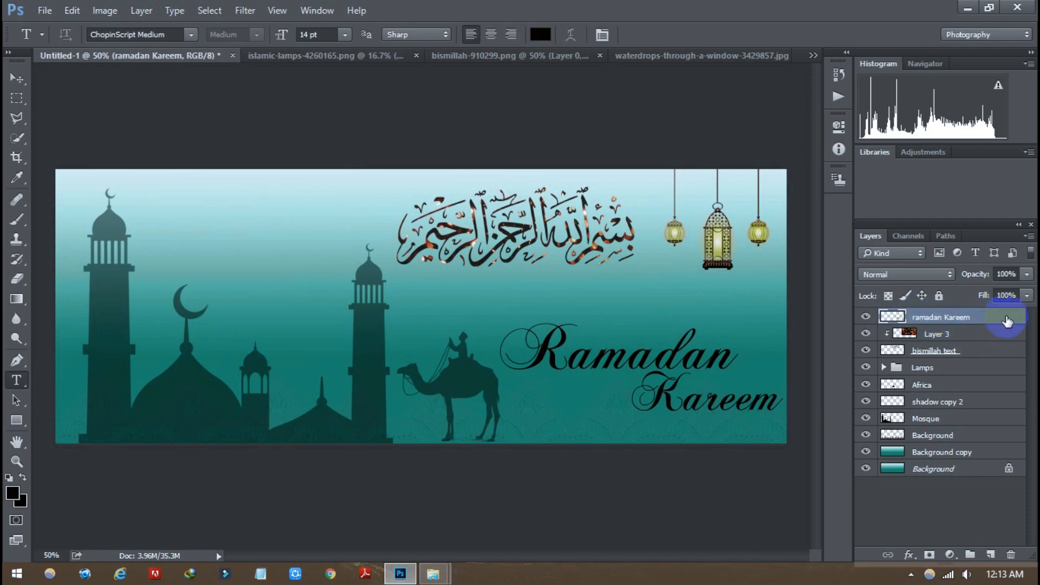
- Apply a white Color Overlay to the ramadan Kareem layer
double_click(1006, 324)
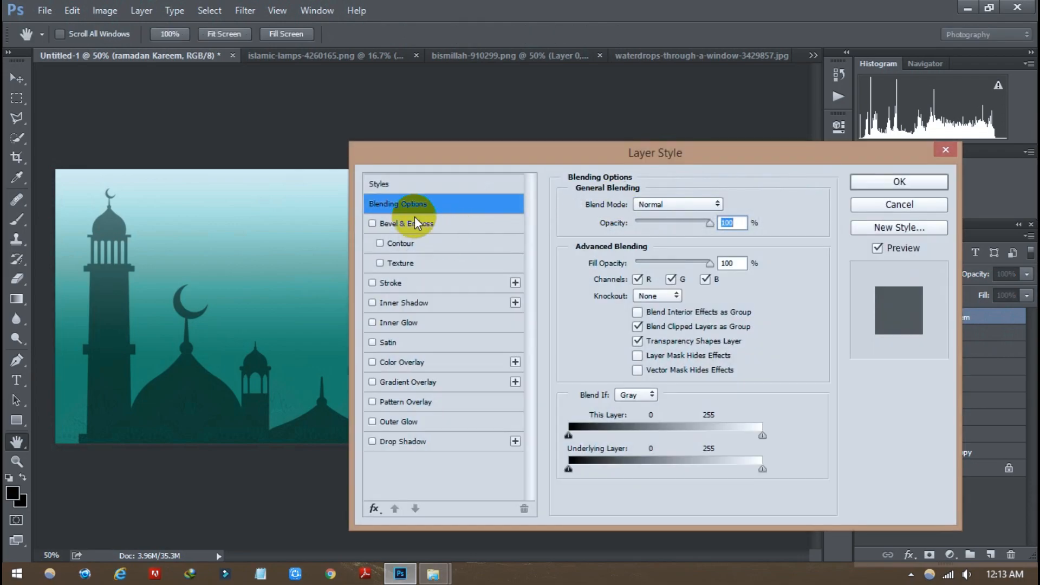
left_click_drag(640, 149, 305, 102)
left_click(388, 158)
mouse_move(359, 152)
left_mouse_down()
mouse_move(315, 166)
mouse_move(342, 145)
mouse_move(332, 144)
mouse_move(332, 120)
left_mouse_up()
key("Return")
key("Return")
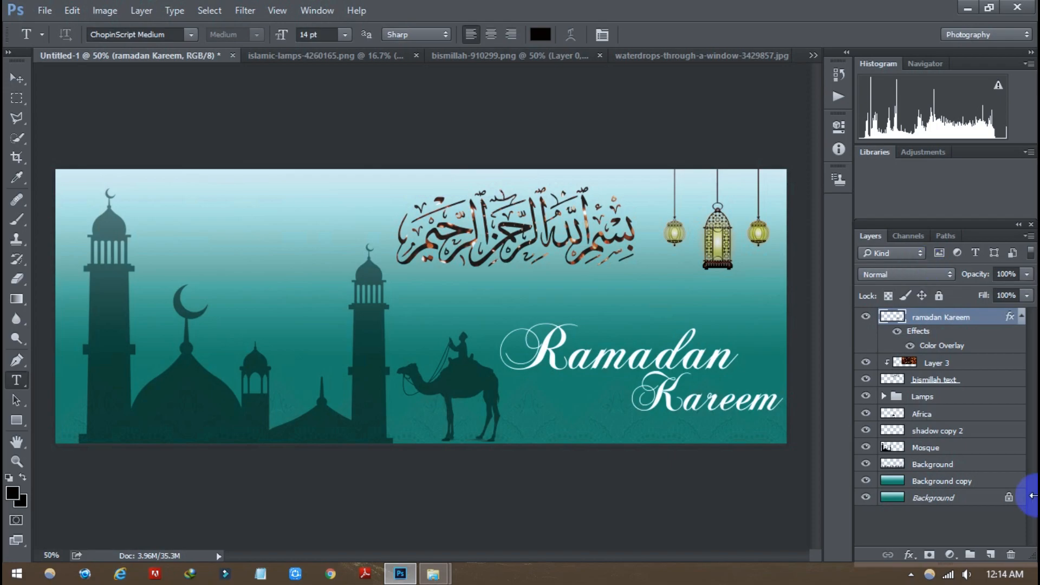
- Group all layers above the Background copy and check the group by toggling its visibility
left_click(958, 380, "ctrl")
left_click(963, 398, "ctrl")
left_click(959, 414, "ctrl")
left_click(954, 431, "ctrl")
left_click(952, 447, "ctrl")
left_click(954, 464, "ctrl")
left_click(969, 552)
left_click(866, 317)
left_click(865, 317)
left_click(866, 317)
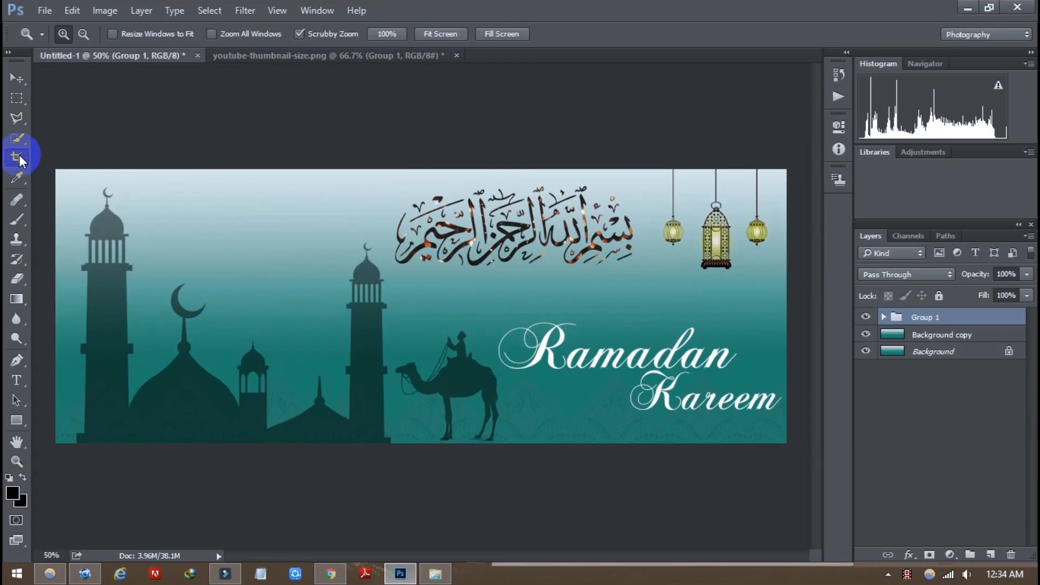
- Set the Crop tool's ratio to 1280 × 720
left_click(16, 157)
left_click(168, 35)
type("1280")
left_click(234, 37)
key("BackSpace")
key("BackSpace")
key("BackSpace")
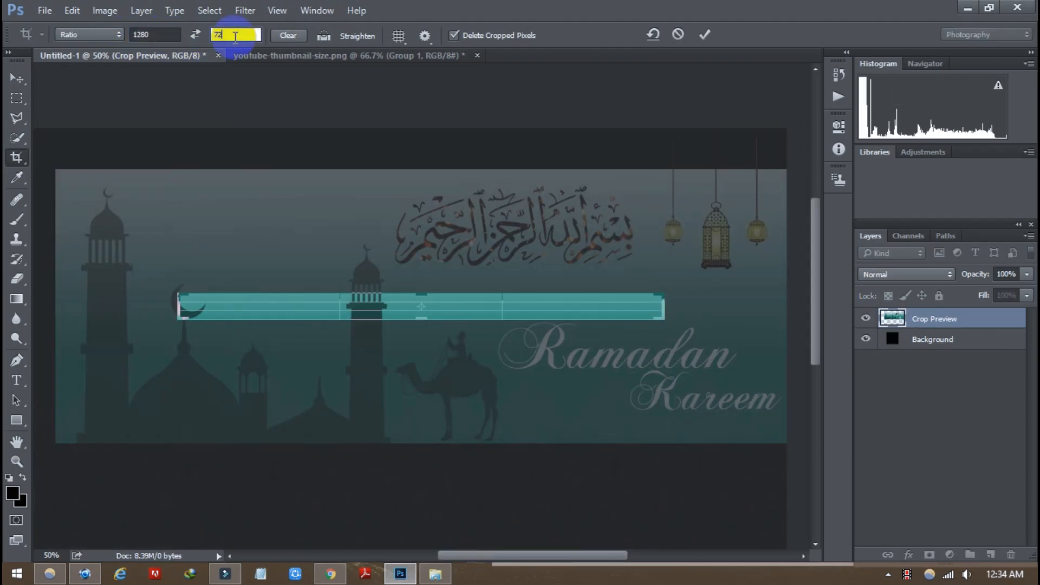
type("720")
- Fit the crop frame to the banner's full width with extra space above and below, and apply the crop
key("ctrl+minus")
left_click_drag(583, 216, 648, 179)
left_click_drag(462, 271, 531, 260)
mouse_move(652, 437)
left_mouse_down()
mouse_move(663, 443)
mouse_move(666, 424)
left_mouse_up()
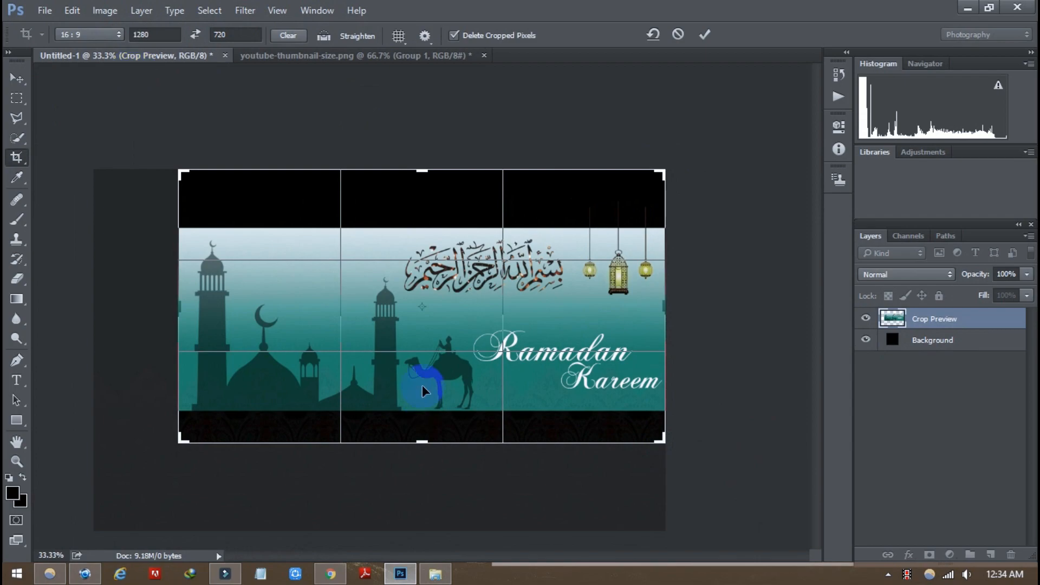
double_click(417, 382)
- Stretch the Background copy layer vertically so its gradient covers the black areas up to the canvas's upper and lower edges
left_click(944, 341)
key("ctrl+t")
left_click_drag(421, 227, 421, 171)
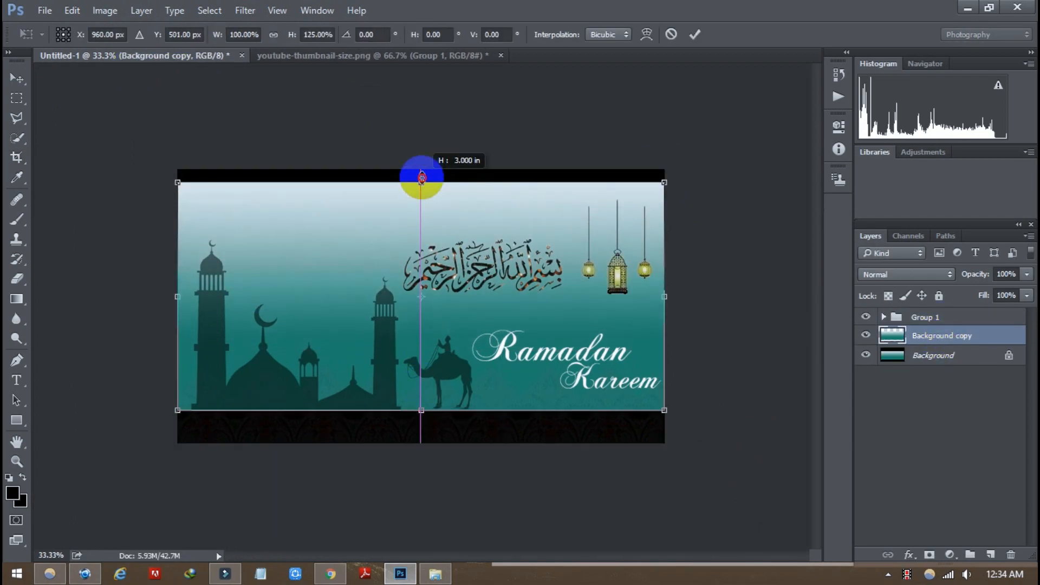
left_click_drag(421, 413, 533, 447)
key("Return")
- Move Group 1 straight down so the mosque and camel rider stand on the canvas's lower edge
left_click(925, 317)
left_click(16, 78)
left_click_drag(447, 313, 448, 346)
left_click(10, 477)
left_click(17, 469)
left_click(551, 389)
- Expand Group 1 and move Layer 3 and the bismillah text together up into the empty sky above the camel rider
double_click(882, 321)
left_click(592, 160)
left_click(882, 317)
left_click(969, 336)
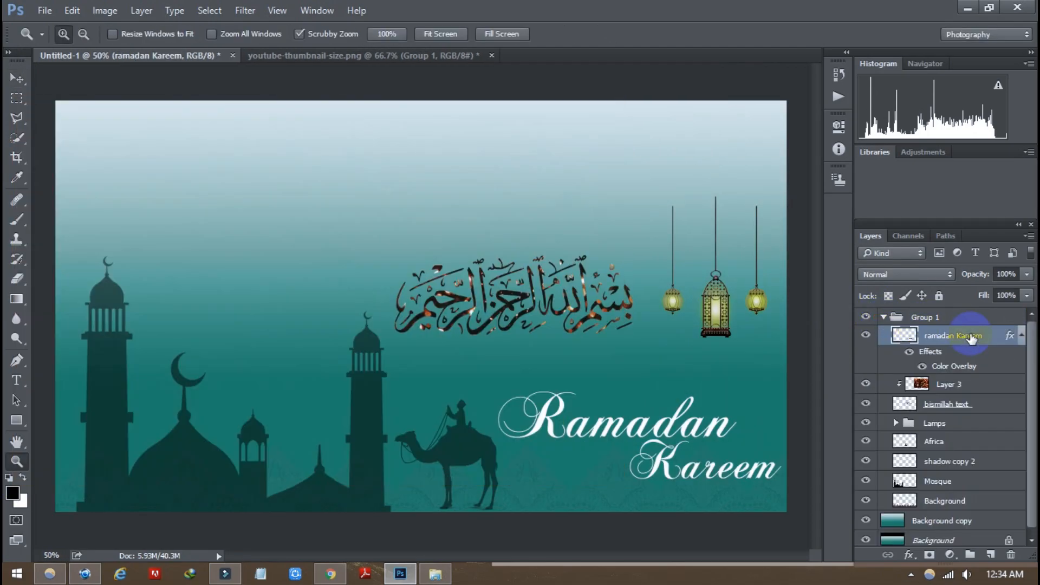
left_click(958, 405)
left_click_drag(477, 298, 378, 173)
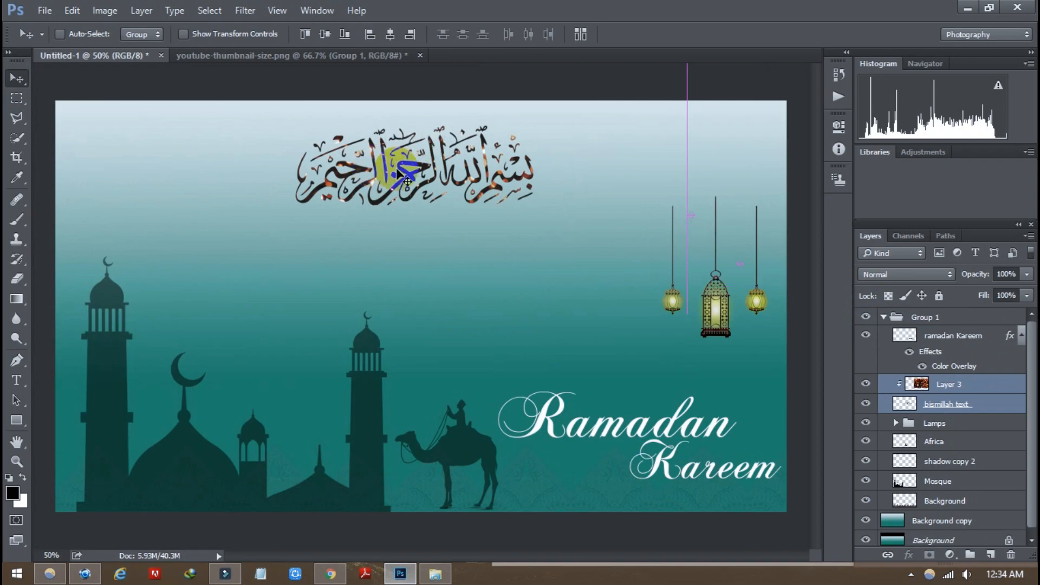
- Scale the bismillah calligraphy and its clipped texture up to about 124%, keeping it in the upper middle of the banner
key("ctrl+minus")
key("ctrl+t")
left_click_drag(599, 306, 578, 320)
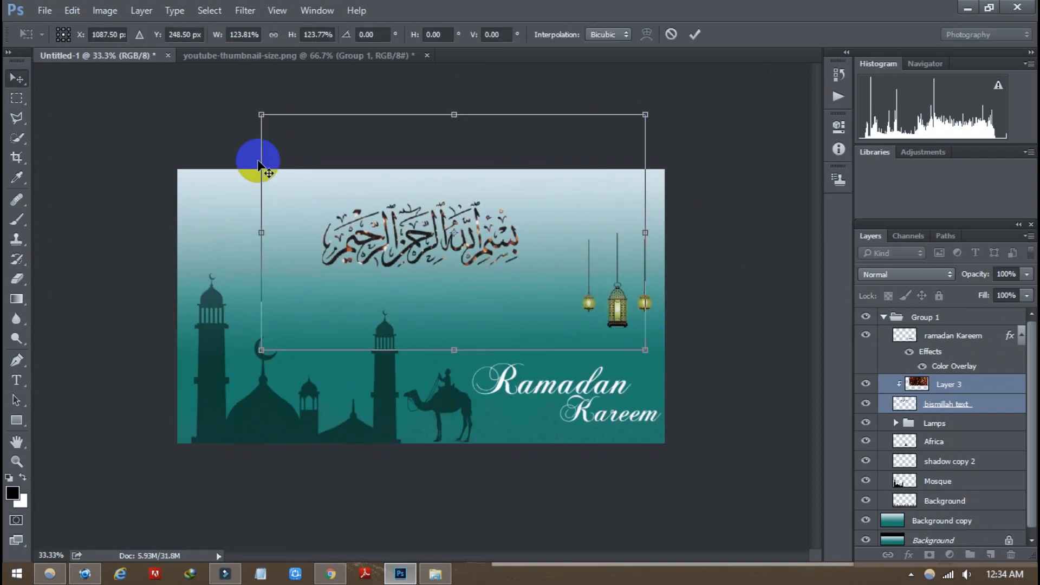
key("Return")
- Move the Lamps group straight up so the lantern chains hang from the canvas's upper edge
left_click(953, 336)
left_click(934, 423)
left_click_drag(548, 287, 548, 216)
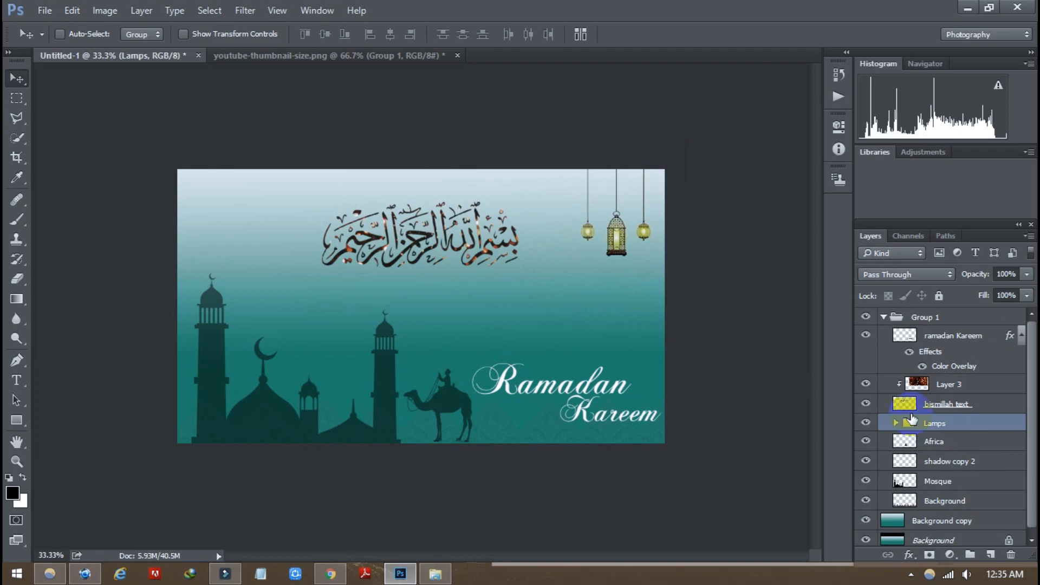
left_click(17, 461)
left_click(287, 378)
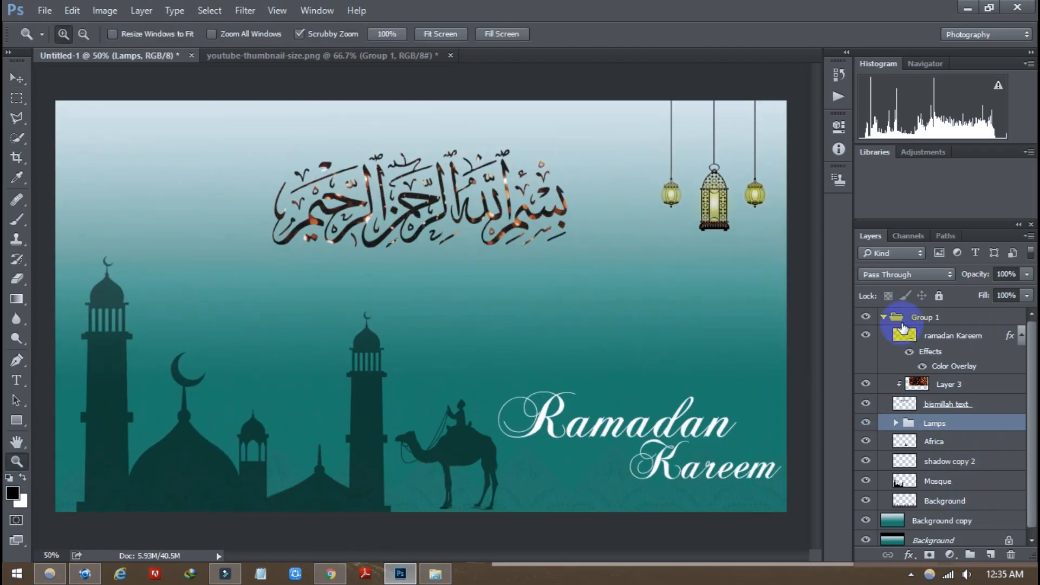
- Collapse Group 1 and hide it to view the gradient background on its own
left_click(900, 319)
left_click(884, 318)
left_click(865, 316)
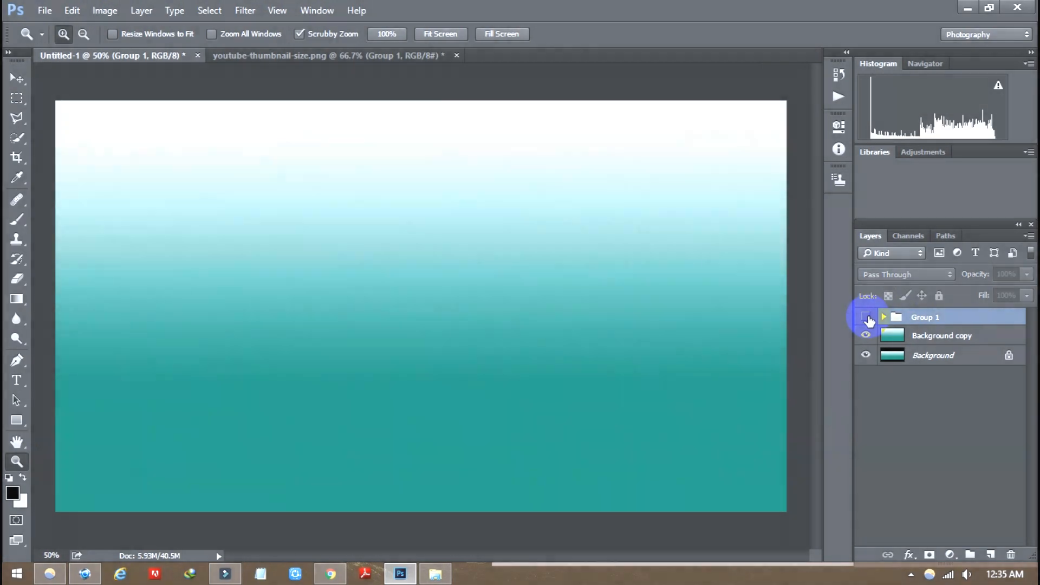